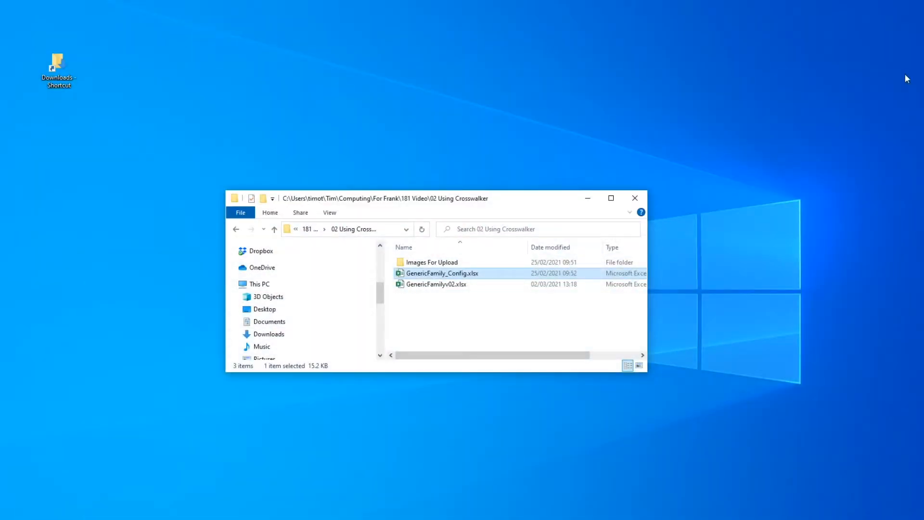
- Switch to the GenericFamilyv02.xlsx workbook in Excel and extend its window downward to show all data rows
{"action": "left_click", "coordinate": [344, 519]}
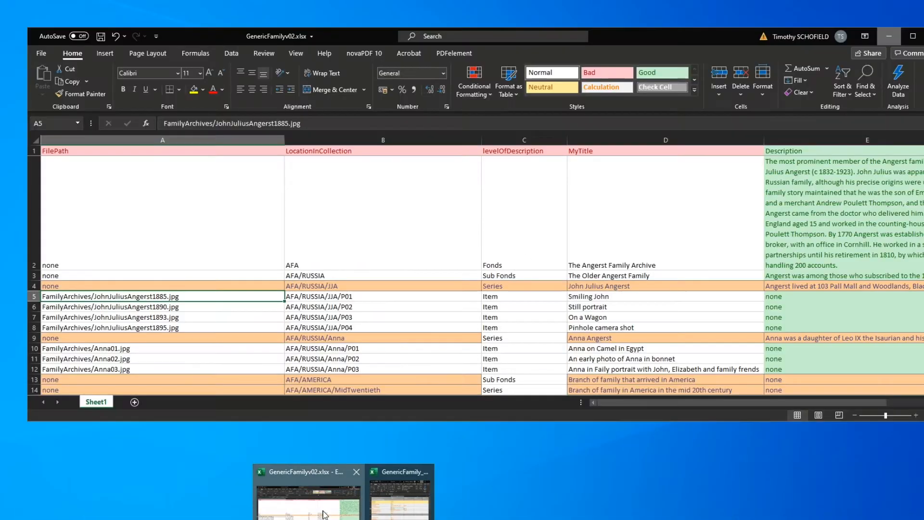
{"action": "left_click", "coordinate": [327, 513]}
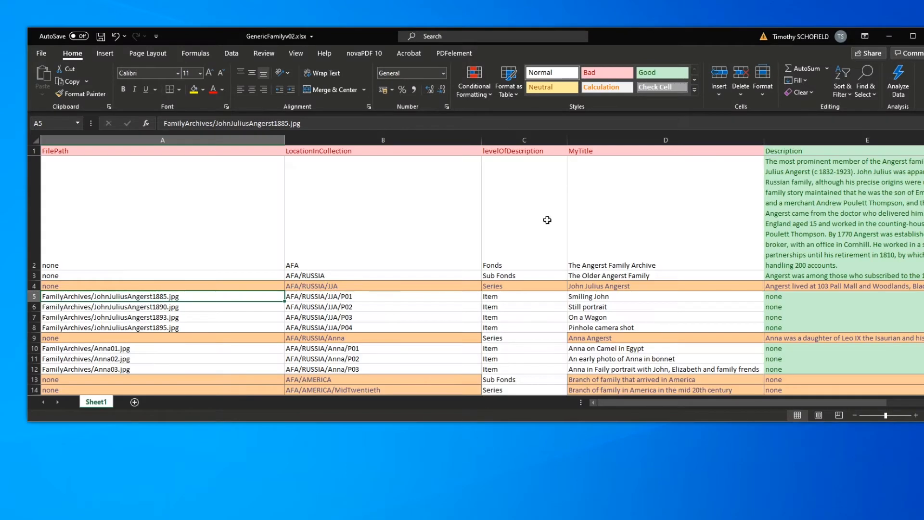
{"action": "left_click_drag", "start_coordinate": [636, 36], "coordinate": [645, 27]}
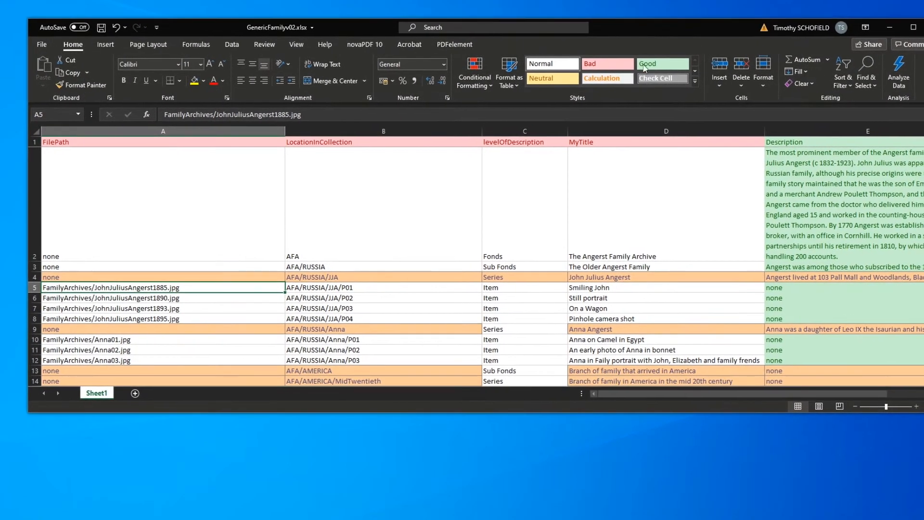
{"action": "left_click_drag", "start_coordinate": [923, 412], "coordinate": [923, 519]}
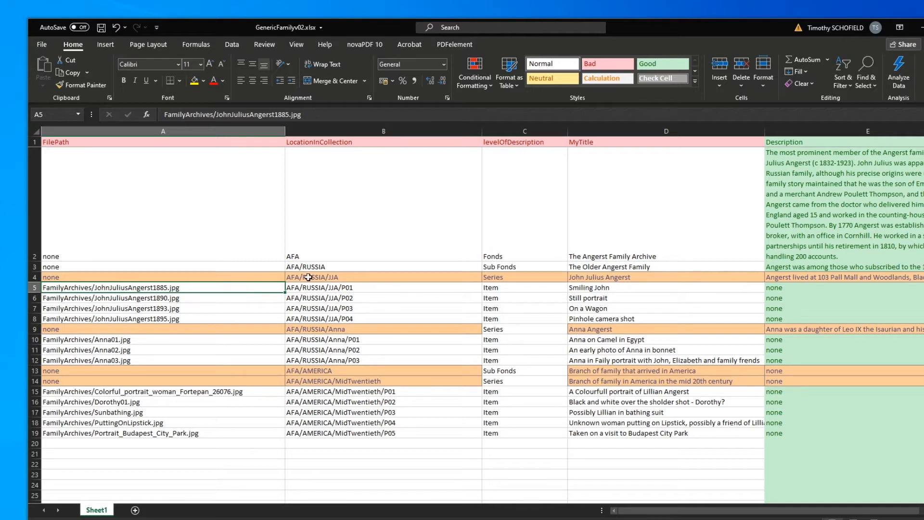
- Examine the legacy data's columns from FilePath to Date, including the LocationInCollection and MyTitle headers
{"action": "left_click", "coordinate": [302, 255]}
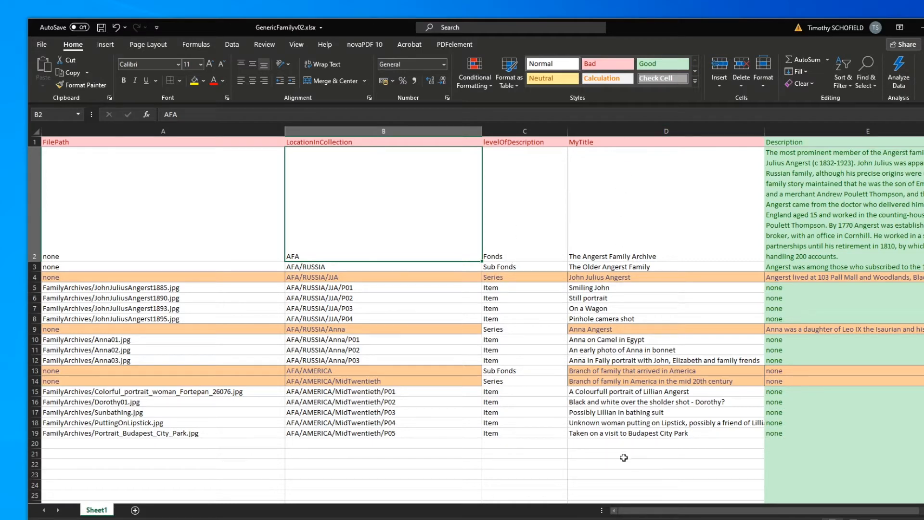
{"action": "left_click_drag", "start_coordinate": [682, 513], "coordinate": [720, 513]}
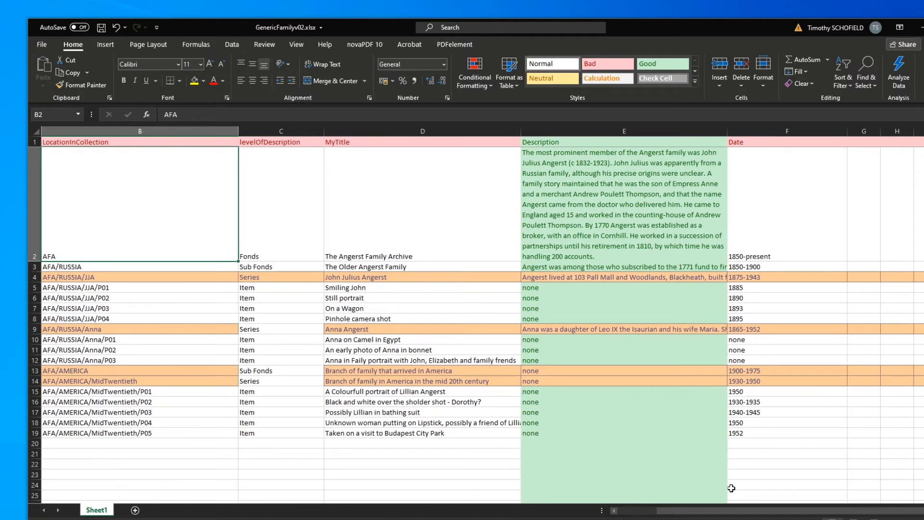
{"action": "left_click_drag", "start_coordinate": [718, 511], "coordinate": [614, 512]}
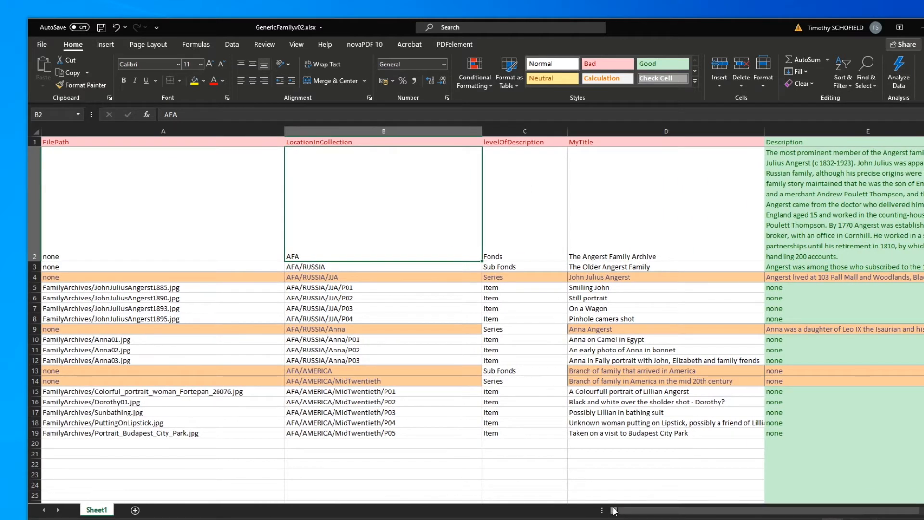
{"action": "left_click", "coordinate": [70, 143]}
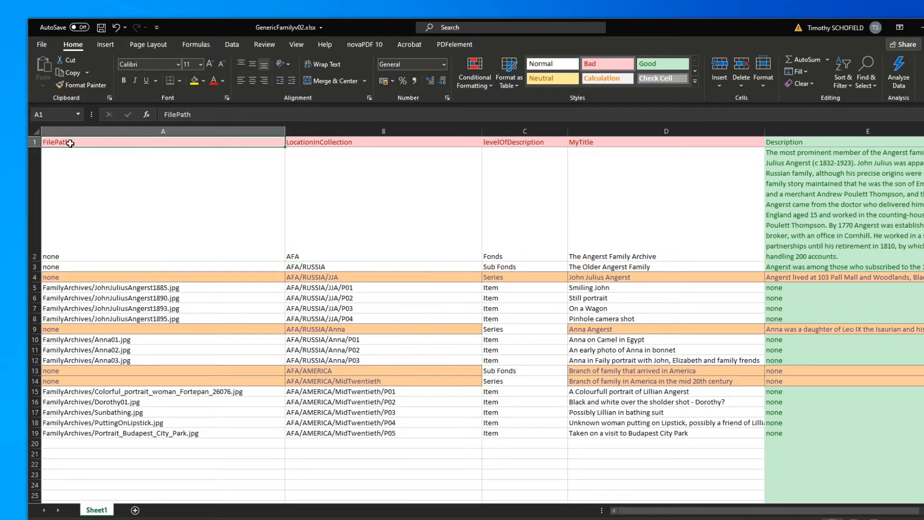
{"action": "left_click", "coordinate": [332, 143]}
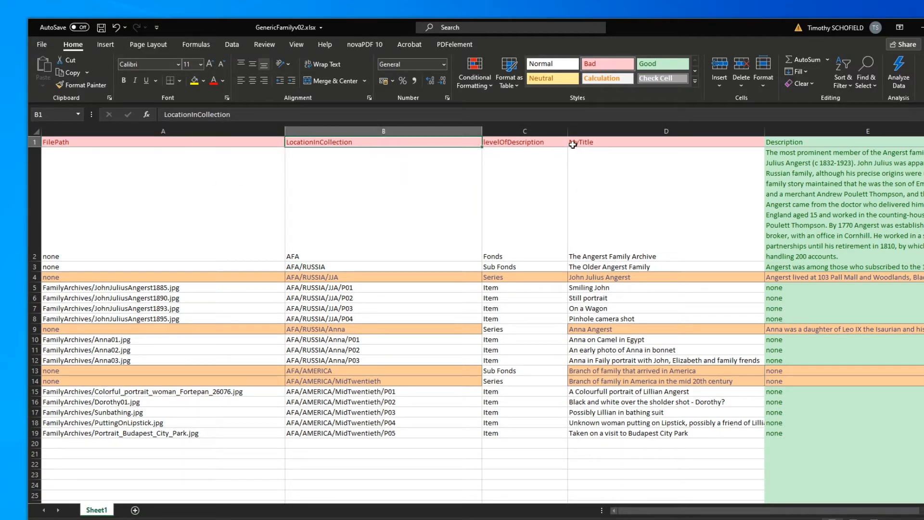
{"action": "left_click", "coordinate": [588, 141]}
{"action": "left_click", "coordinate": [62, 141]}
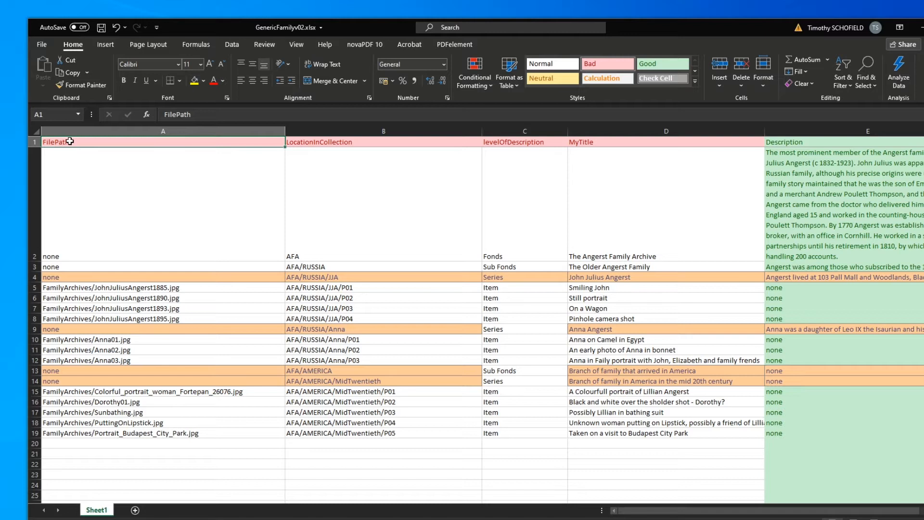
- Bring up the GenericFamily_Config.xlsx workbook and place its window over the legacy data workbook
{"action": "left_click", "coordinate": [251, 517]}
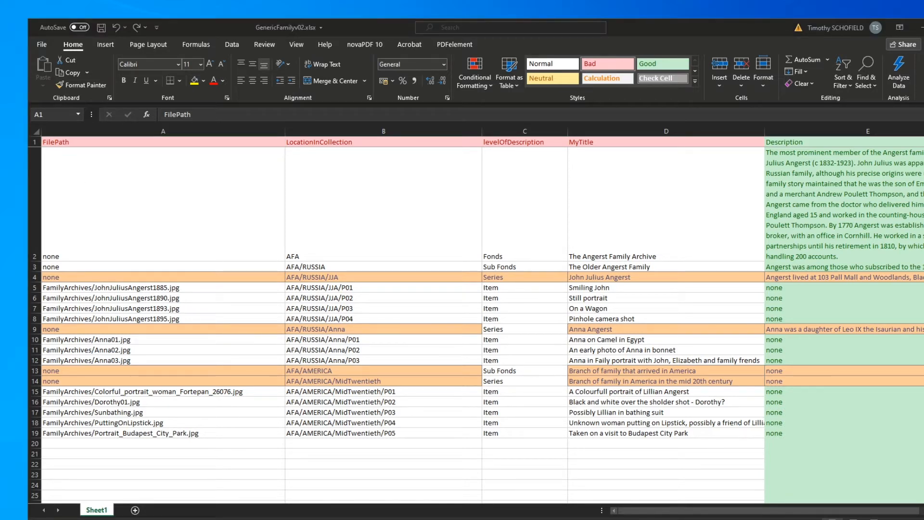
{"action": "left_click", "coordinate": [400, 491]}
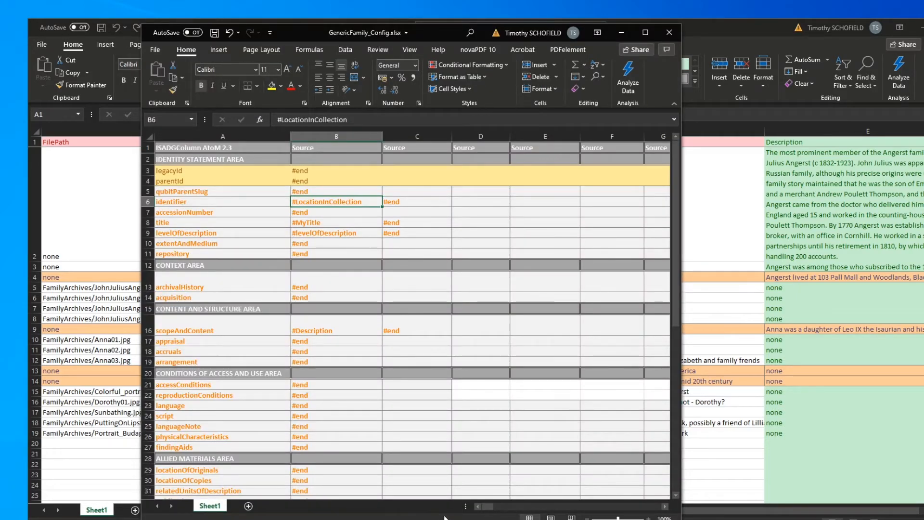
{"action": "left_click_drag", "start_coordinate": [435, 33], "coordinate": [489, 40]}
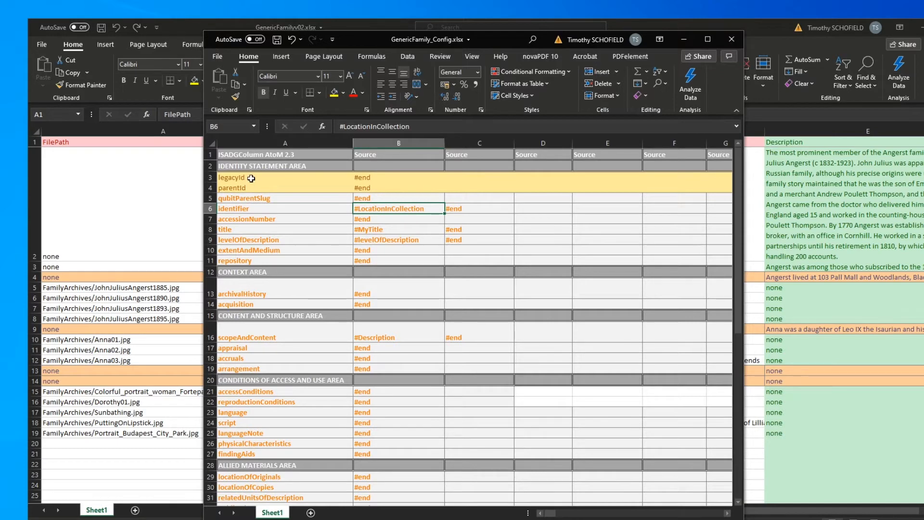
- Look through the AtoM field names in column A, from the identity statement area down to the notes area
{"action": "scroll", "coordinate": [249, 212], "scroll_direction": "down", "scroll_amount": 1}
{"action": "left_click", "coordinate": [244, 208]}
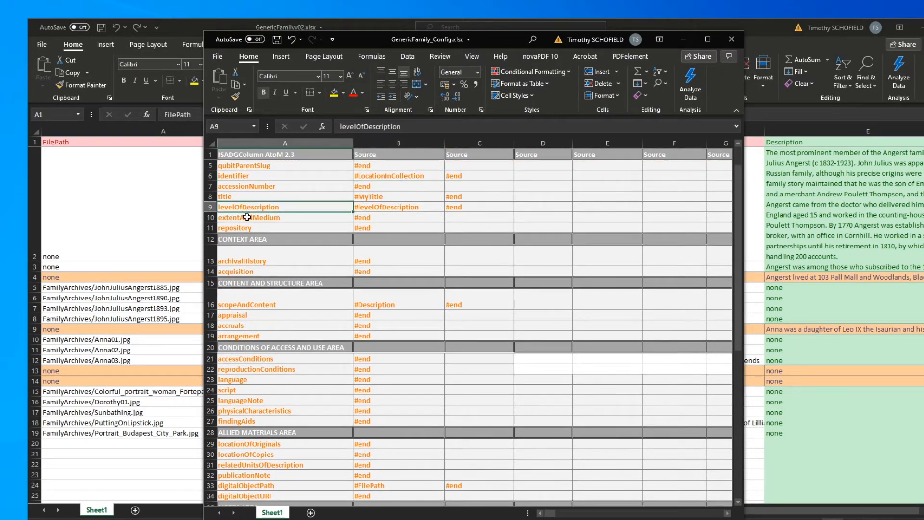
{"action": "left_click", "coordinate": [246, 217]}
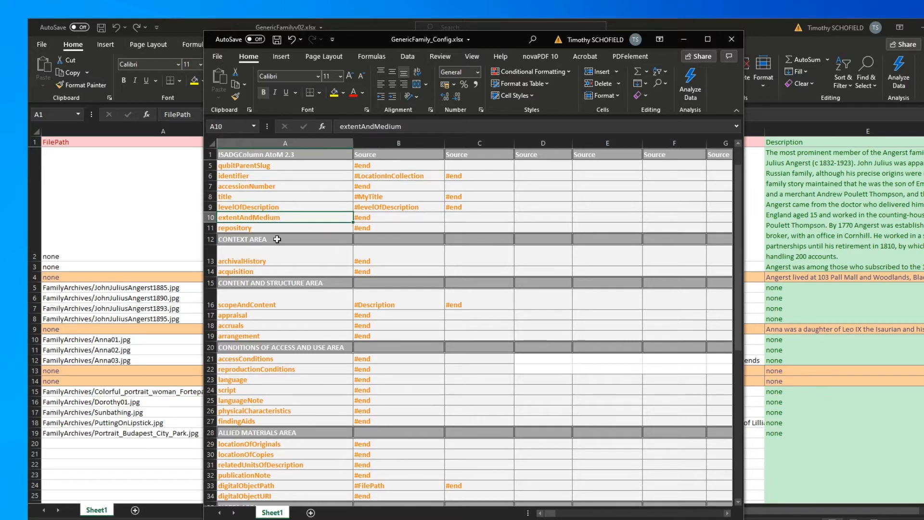
{"action": "left_click", "coordinate": [242, 229]}
{"action": "left_click", "coordinate": [249, 260]}
{"action": "left_click", "coordinate": [245, 272]}
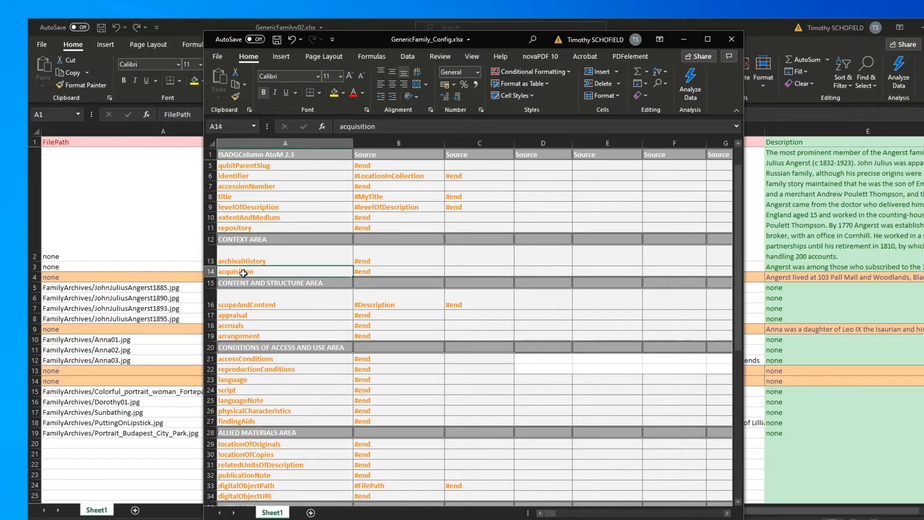
{"action": "scroll", "coordinate": [261, 298], "scroll_direction": "down", "scroll_amount": 2}
{"action": "scroll", "coordinate": [262, 298], "scroll_direction": "down", "scroll_amount": 8}
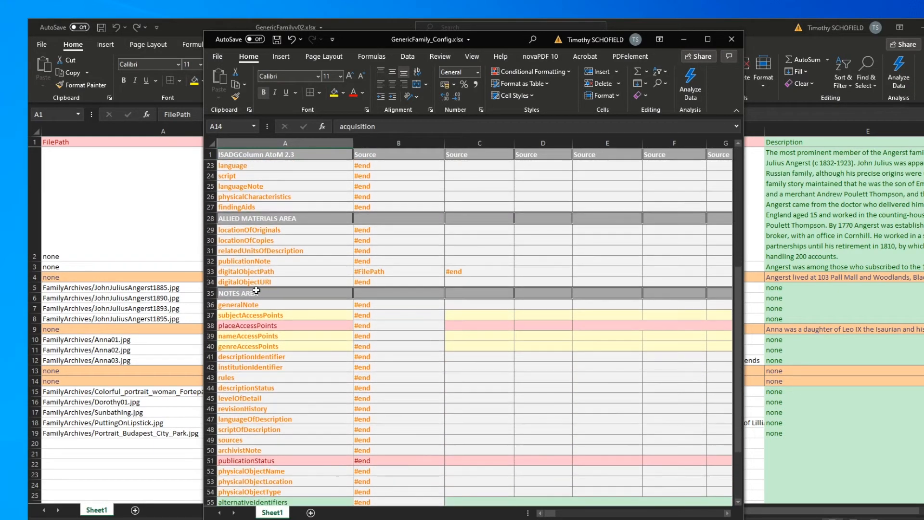
{"action": "scroll", "coordinate": [255, 294], "scroll_direction": "up", "scroll_amount": 11}
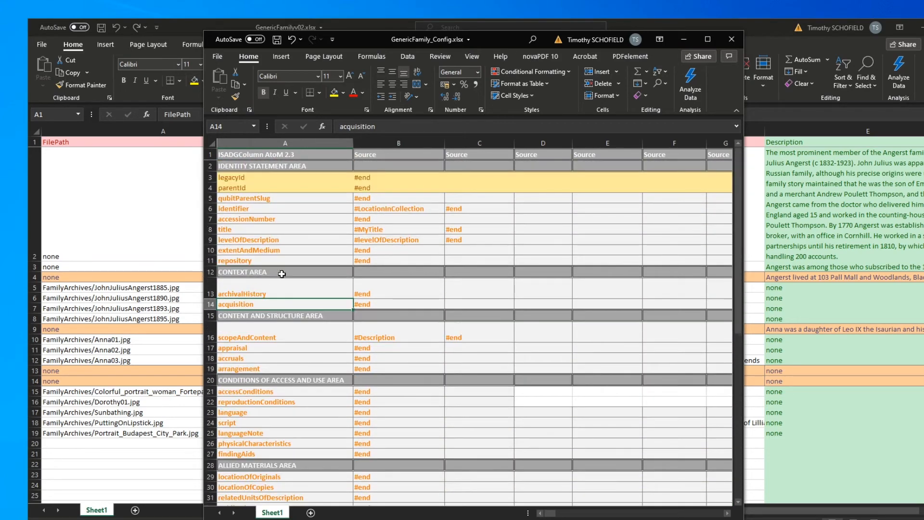
- Compare the #LocationInCollection and #MyTitle source entries with the identifier and title fields they map to
{"action": "left_click", "coordinate": [379, 209]}
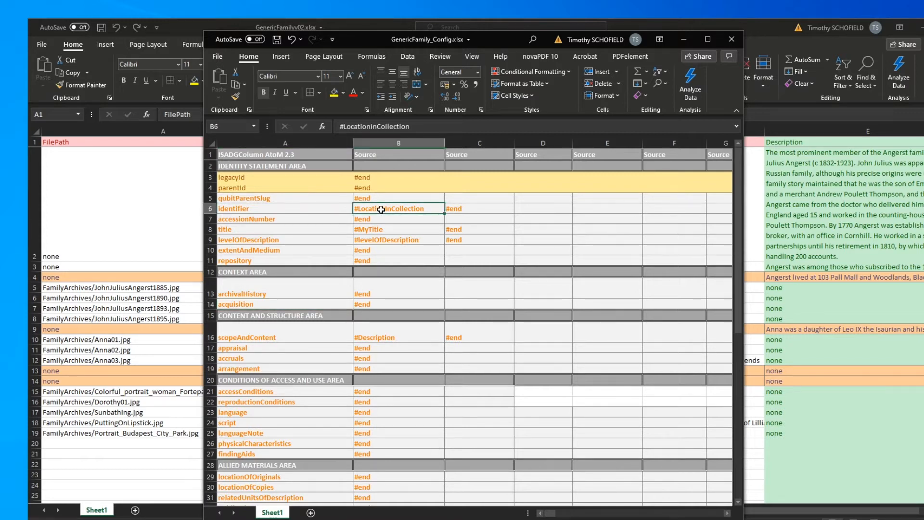
{"action": "left_click", "coordinate": [246, 209]}
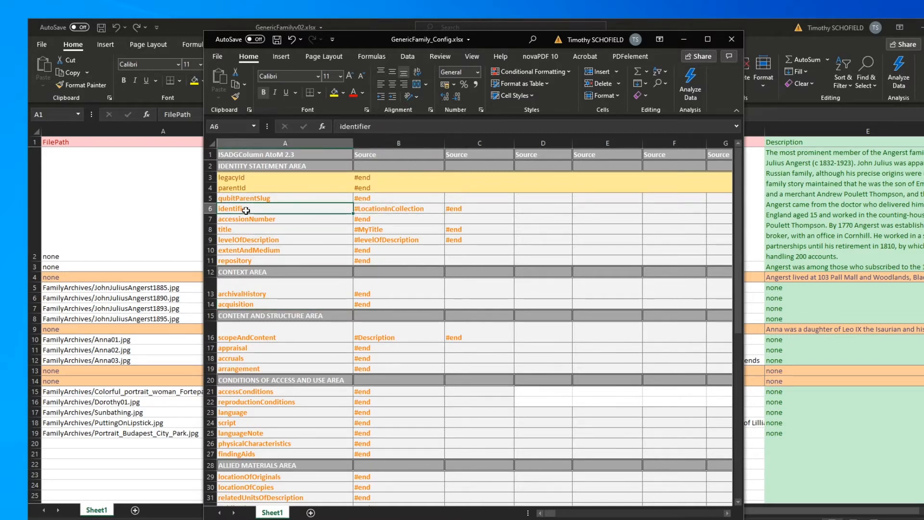
{"action": "left_click", "coordinate": [381, 229]}
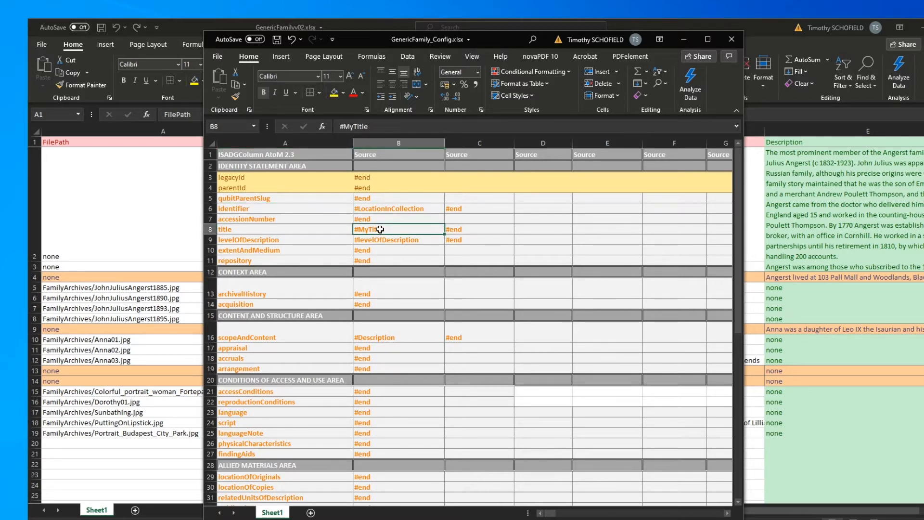
{"action": "left_click", "coordinate": [241, 228]}
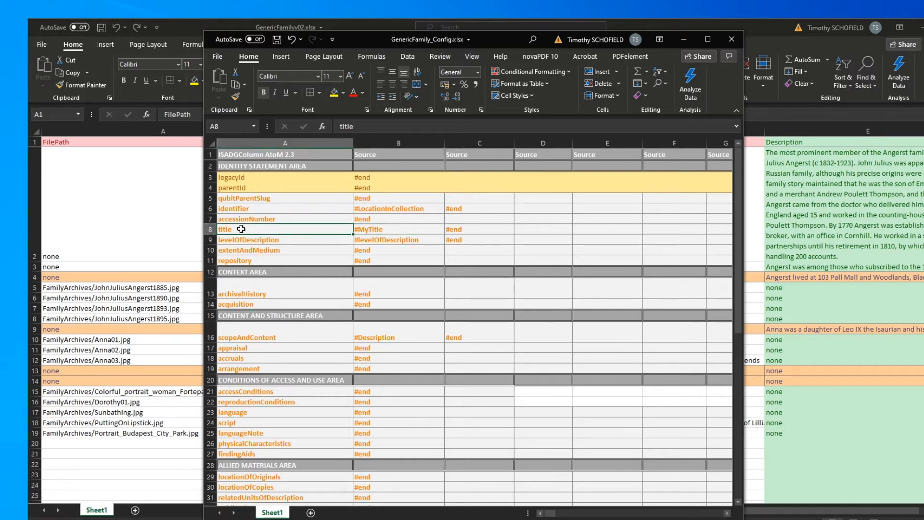
- Save the GenericFamily_Config workbook as a CSV UTF-8 (Comma delimited) file in the same folder and close it
{"action": "left_click", "coordinate": [217, 57]}
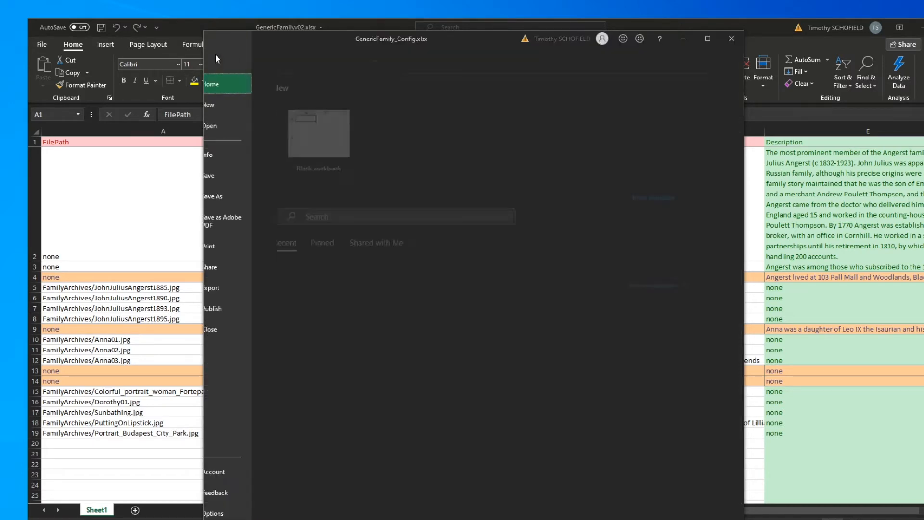
{"action": "left_click", "coordinate": [233, 198]}
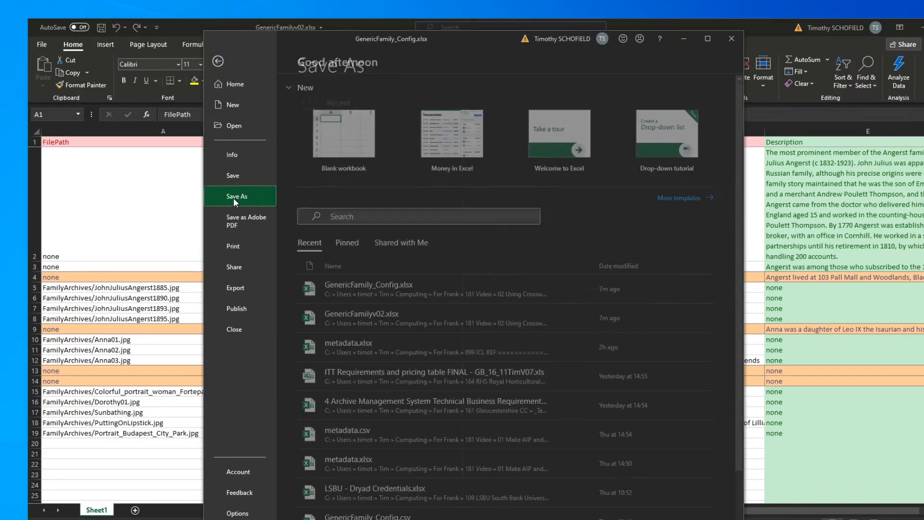
{"action": "left_click", "coordinate": [510, 122]}
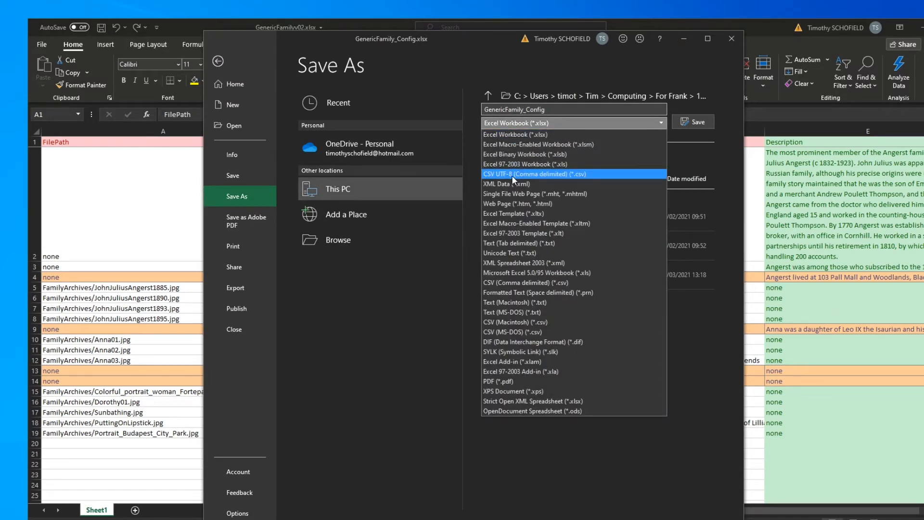
{"action": "left_click", "coordinate": [511, 174]}
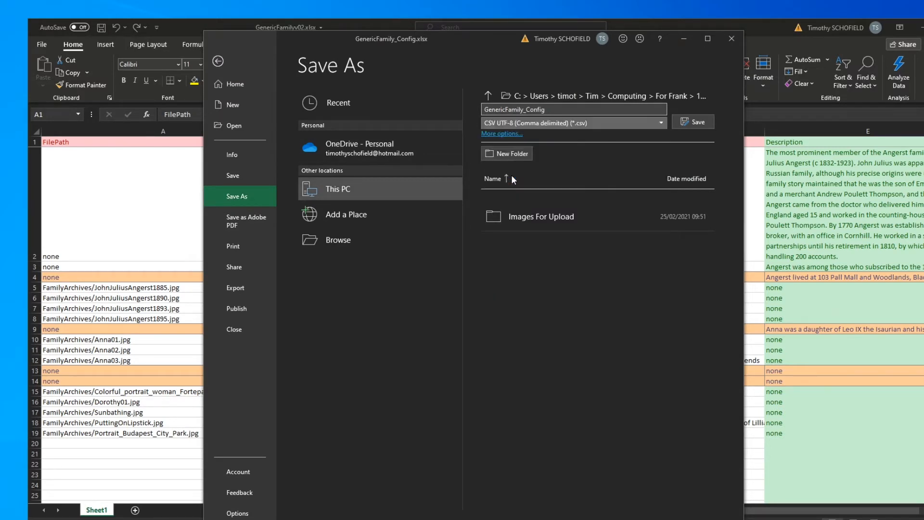
{"action": "left_click", "coordinate": [696, 122]}
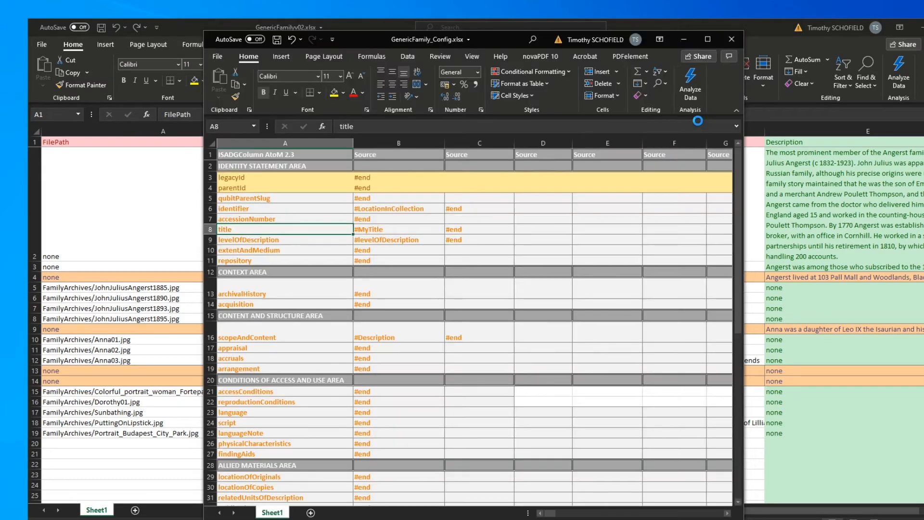
{"action": "left_click", "coordinate": [732, 39]}
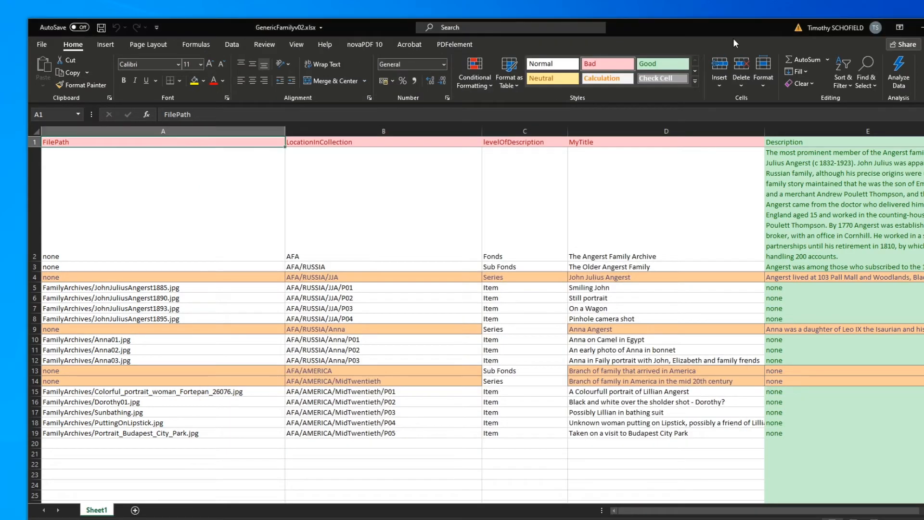
- Save the GenericFamilyv02 workbook as a CSV UTF-8 (Comma delimited) file in the 02 Using Crosswalker folder and close it
{"action": "left_click", "coordinate": [42, 44]}
{"action": "left_click", "coordinate": [59, 189]}
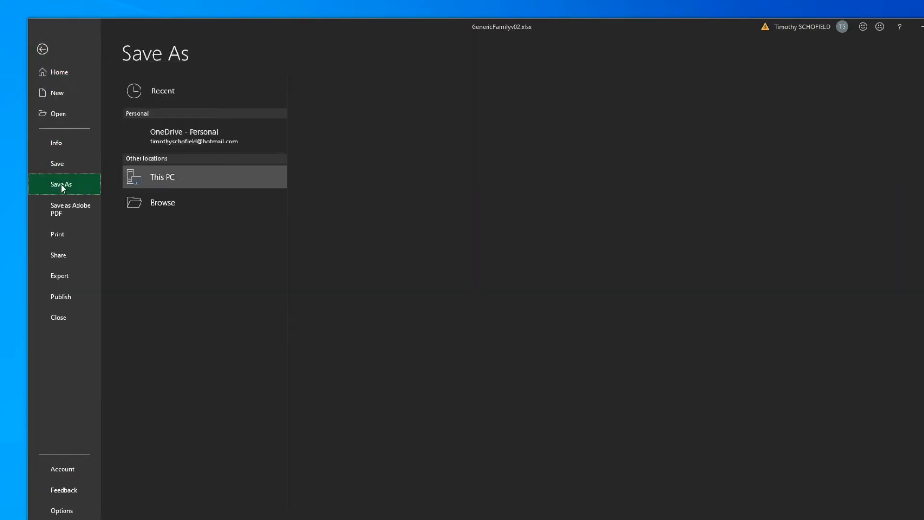
{"action": "left_click", "coordinate": [357, 112]}
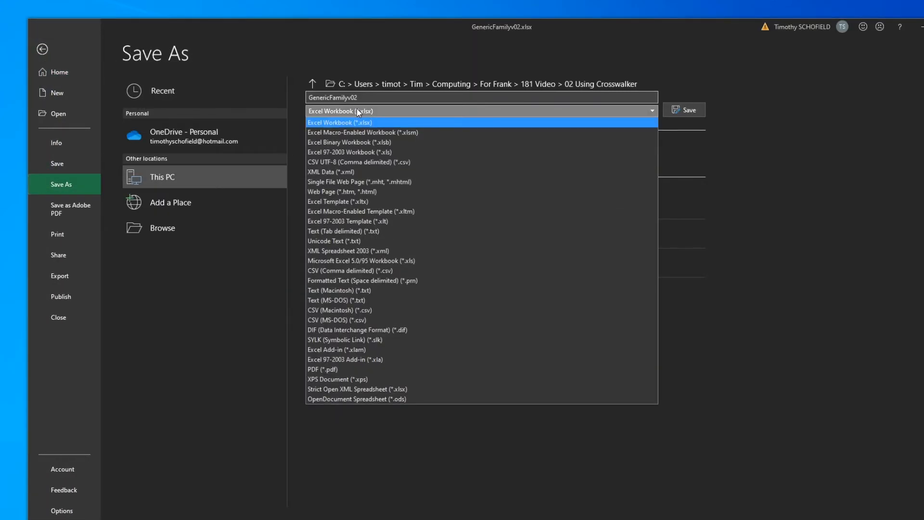
{"action": "left_click", "coordinate": [360, 163]}
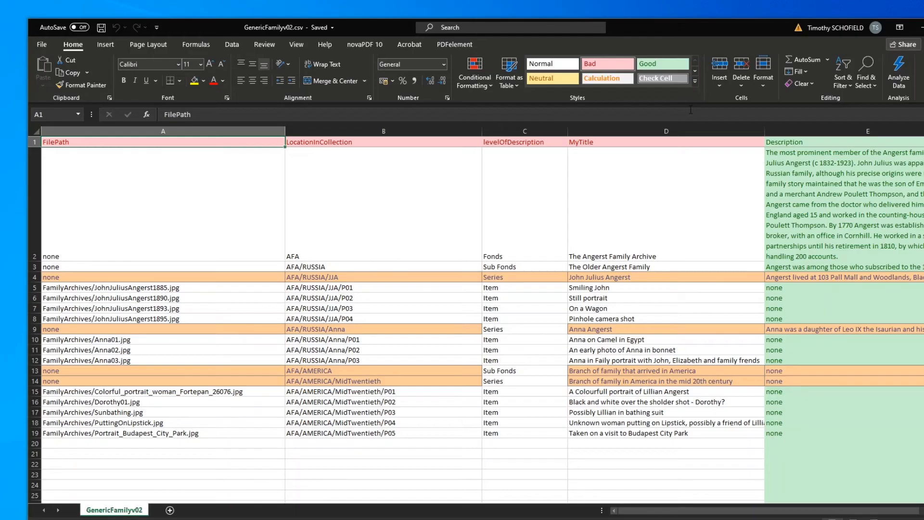
{"action": "key", "text": "alt+F4"}
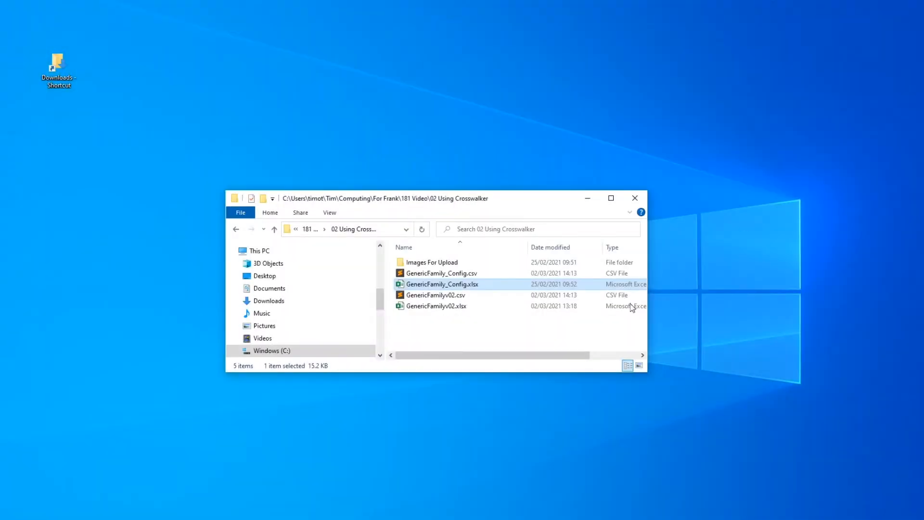
- Check the GenericFamilyv02.csv and GenericFamily_Config.csv files in the 02 Using Crosswalker folder
{"action": "left_click", "coordinate": [431, 296]}
{"action": "left_click", "coordinate": [426, 273]}
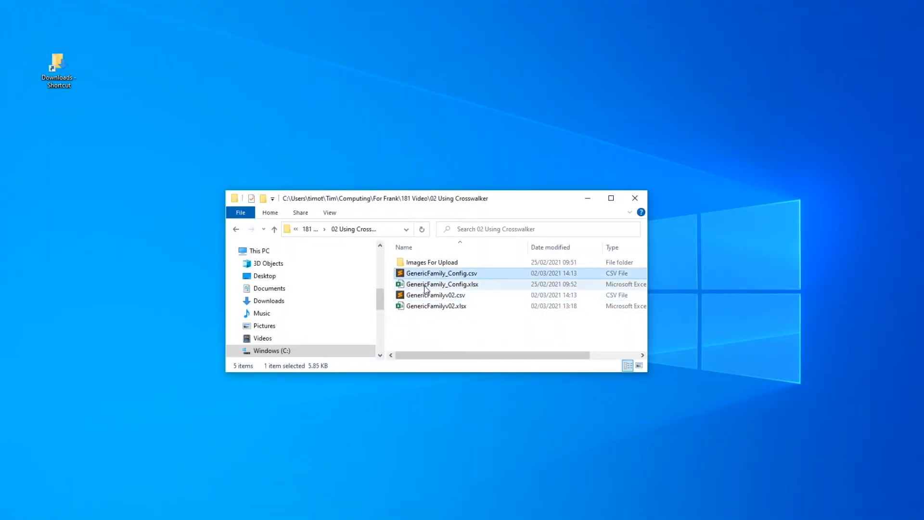
{"action": "left_click", "coordinate": [426, 297]}
{"action": "left_click", "coordinate": [426, 274]}
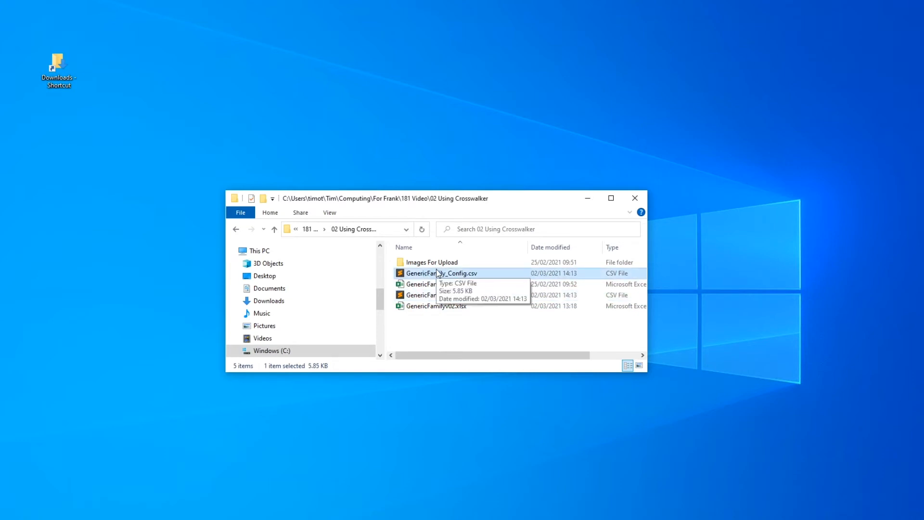
{"action": "double_click", "coordinate": [436, 270]}
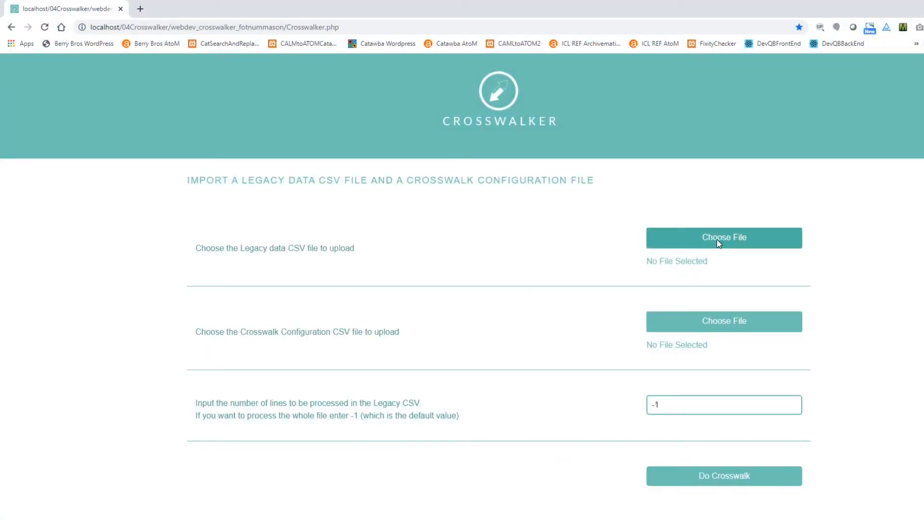
- Choose GenericFamilyv02.csv from the 02 Using Crosswalker folder as the legacy data file to upload
{"action": "left_click", "coordinate": [717, 239]}
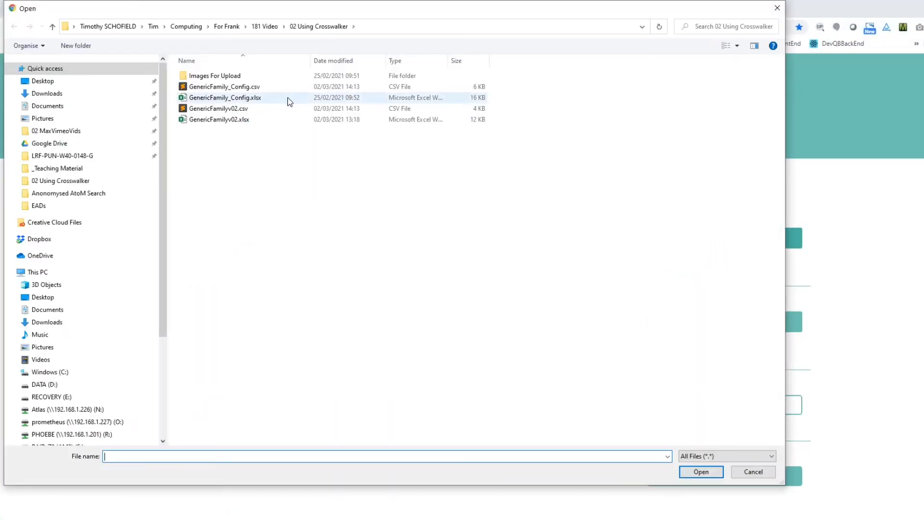
{"action": "left_click", "coordinate": [234, 109]}
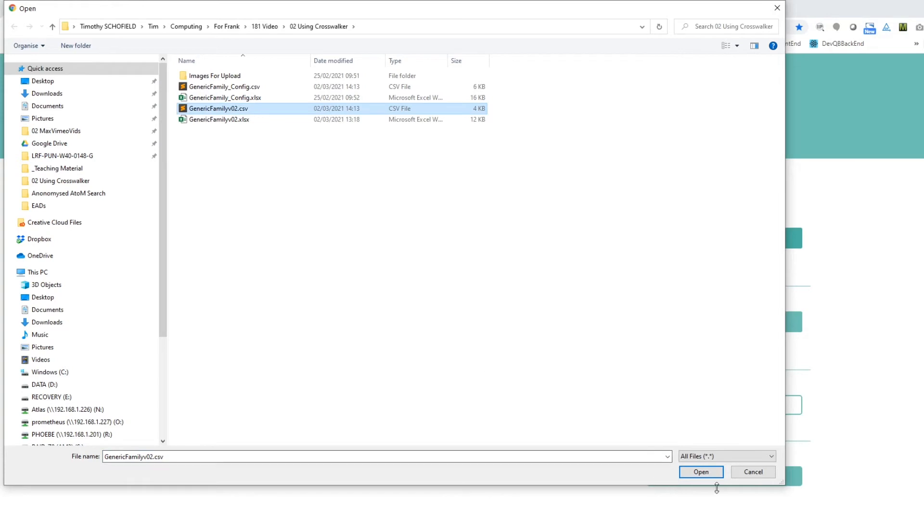
{"action": "left_click", "coordinate": [702, 473]}
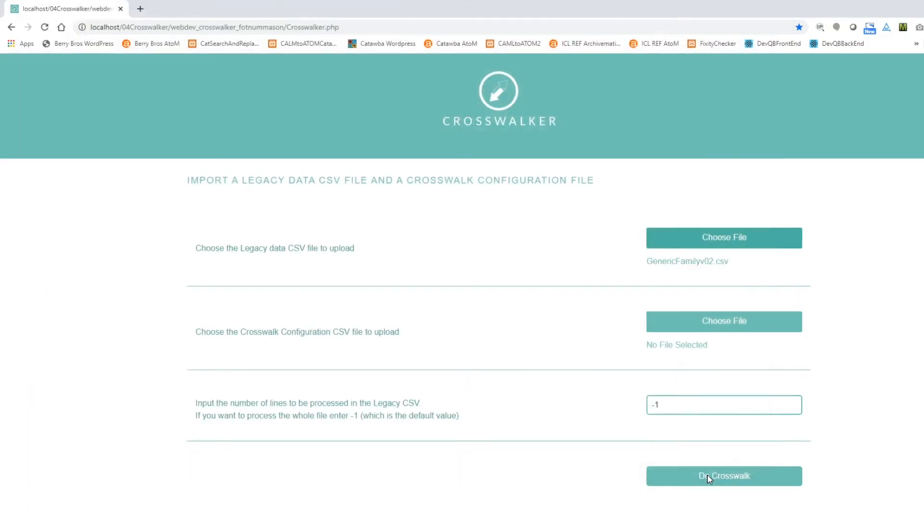
- Choose GenericFamily_Config.csv as the crosswalk configuration file and run the crosswalk
{"action": "left_click", "coordinate": [701, 325]}
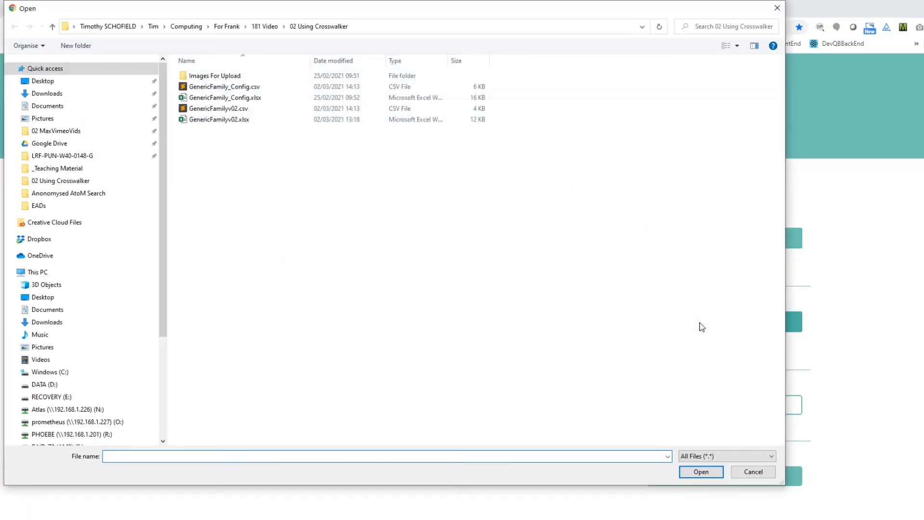
{"action": "left_click", "coordinate": [218, 88]}
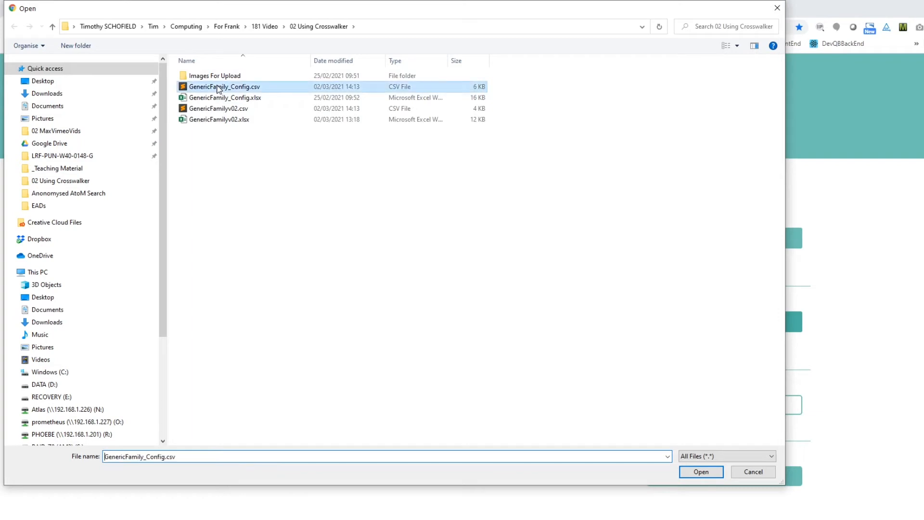
{"action": "left_click", "coordinate": [693, 473]}
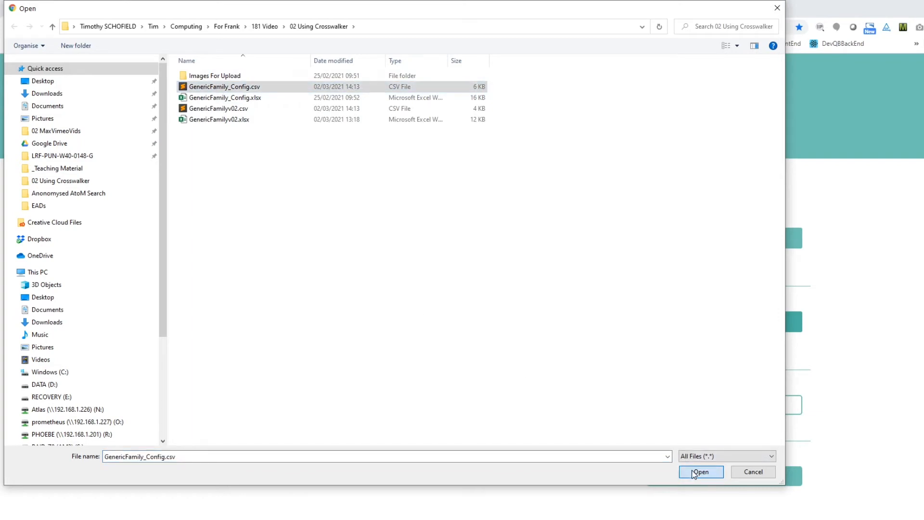
{"action": "left_click", "coordinate": [684, 476]}
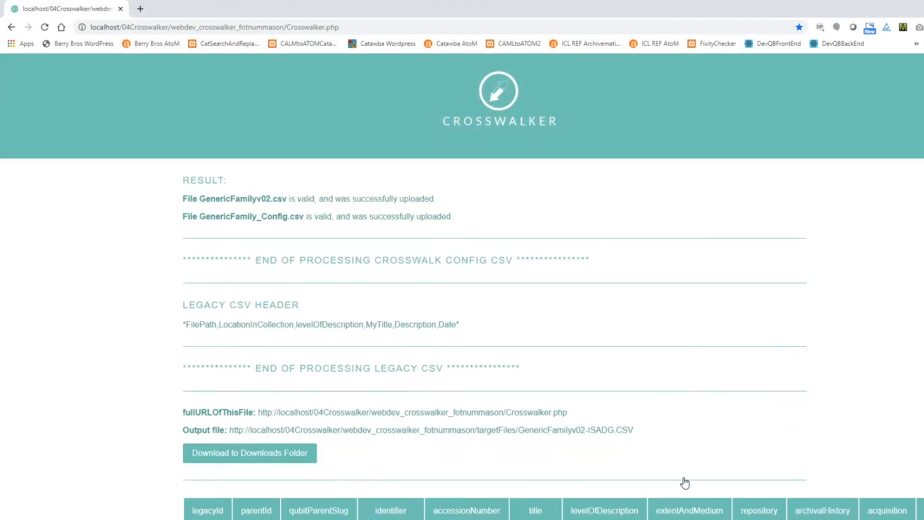
- Examine the crosswalk result table, comparing the legacyId, parentId, identifier, title and levelOfDescription values across the records
{"action": "scroll", "coordinate": [811, 305], "scroll_direction": "down", "scroll_amount": 8}
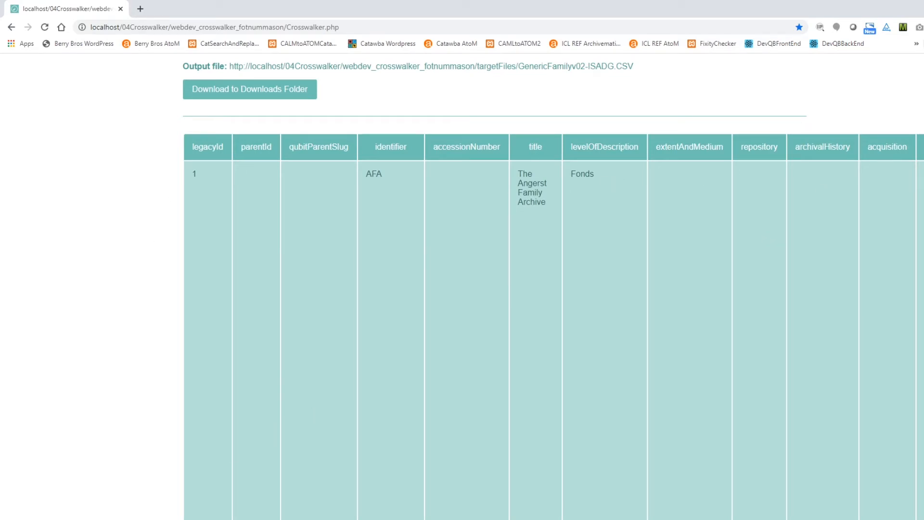
{"action": "mouse_move", "coordinate": [96, 519]}
{"action": "left_mouse_down"}
{"action": "mouse_move", "coordinate": [264, 519]}
{"action": "mouse_move", "coordinate": [85, 518]}
{"action": "left_mouse_up"}
{"action": "scroll", "coordinate": [268, 344], "scroll_direction": "down", "scroll_amount": 5}
{"action": "scroll", "coordinate": [250, 353], "scroll_direction": "up", "scroll_amount": 6}
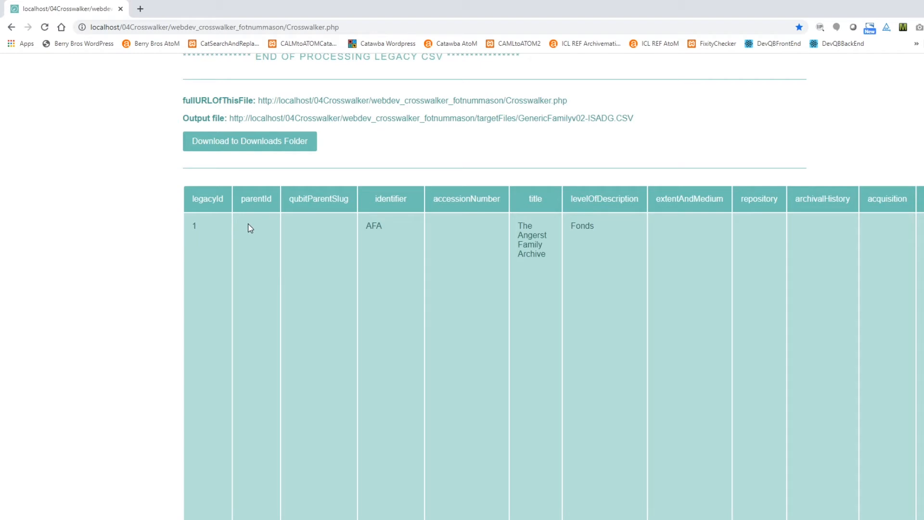
{"action": "scroll", "coordinate": [250, 237], "scroll_direction": "down", "scroll_amount": 10}
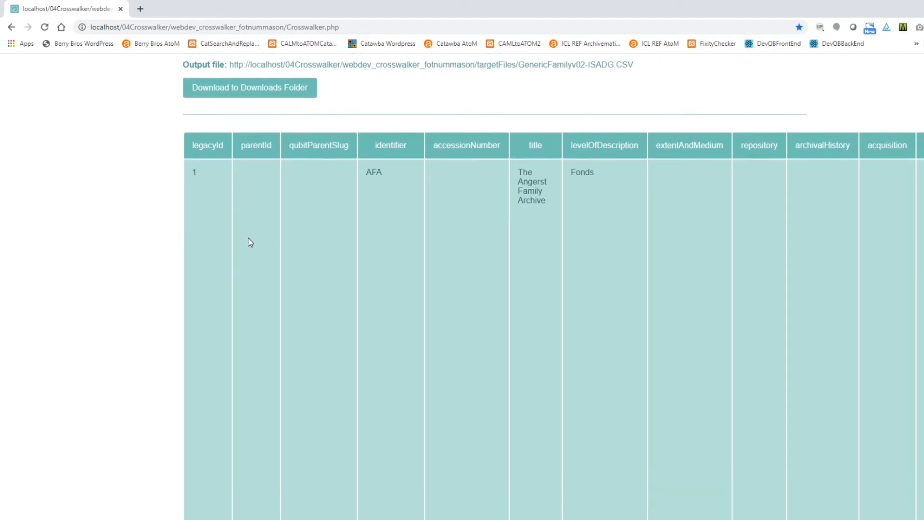
{"action": "scroll", "coordinate": [245, 344], "scroll_direction": "down", "scroll_amount": 6}
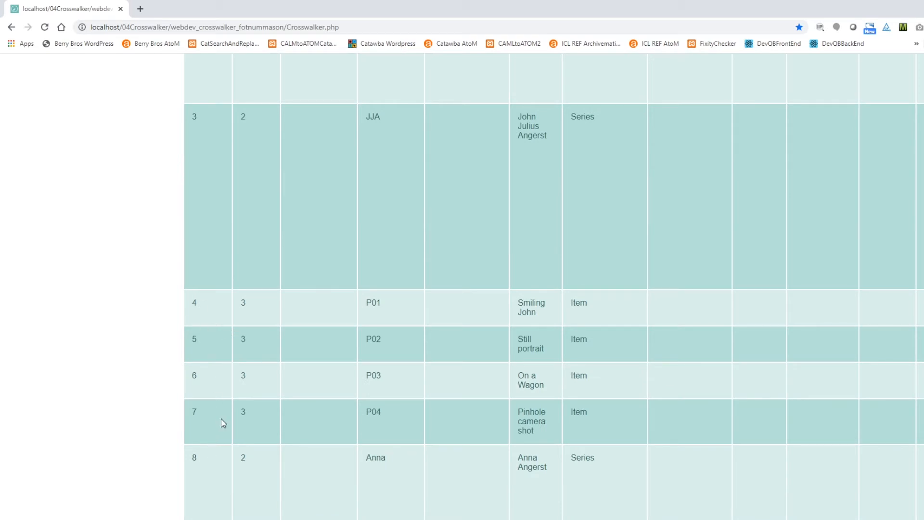
{"action": "scroll", "coordinate": [217, 392], "scroll_direction": "down", "scroll_amount": 10}
{"action": "scroll", "coordinate": [220, 388], "scroll_direction": "down", "scroll_amount": 6}
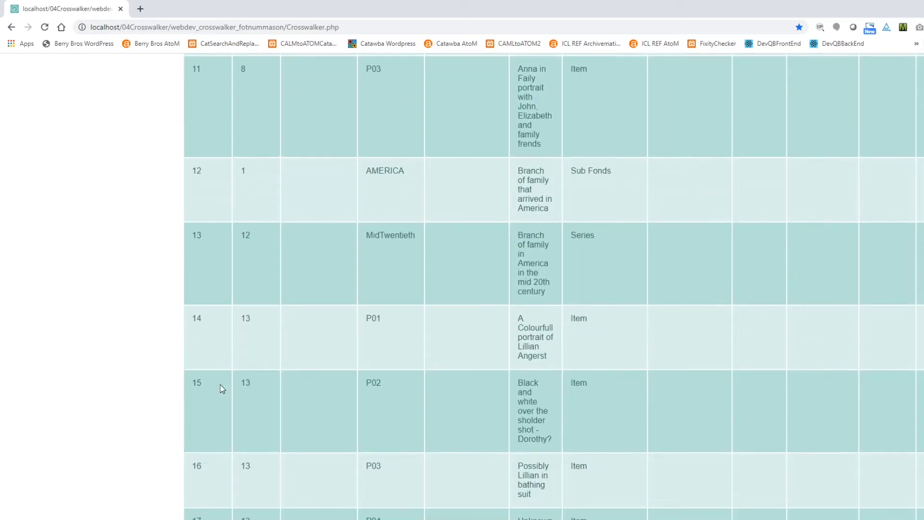
{"action": "scroll", "coordinate": [221, 385], "scroll_direction": "up", "scroll_amount": 12}
{"action": "scroll", "coordinate": [227, 375], "scroll_direction": "up", "scroll_amount": 20}
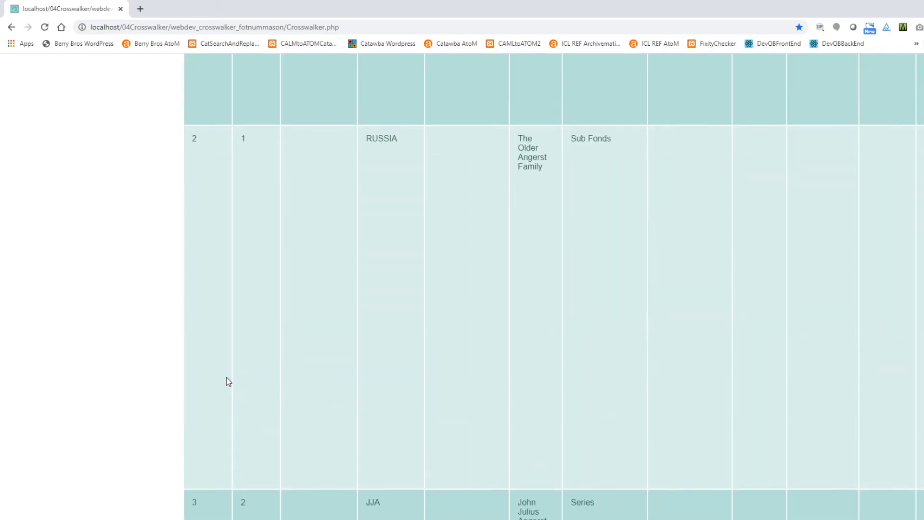
{"action": "scroll", "coordinate": [228, 372], "scroll_direction": "down", "scroll_amount": 3}
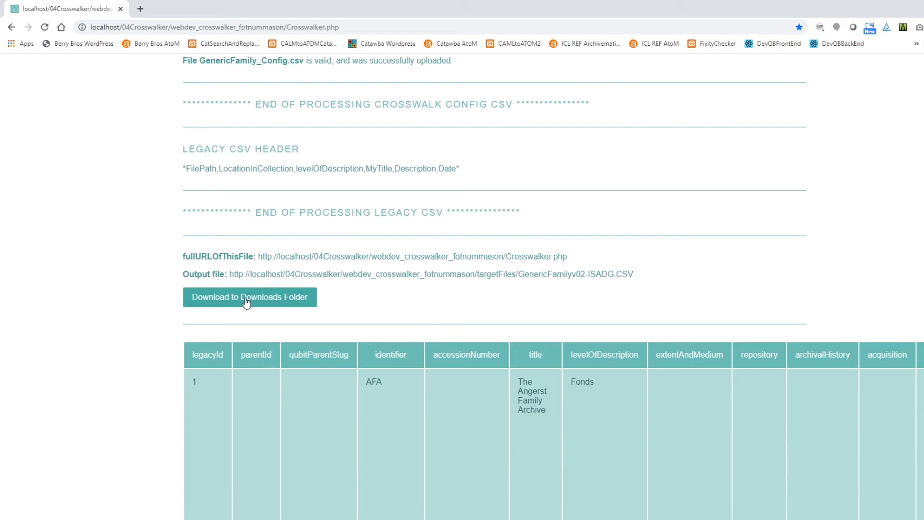
- Download the crosswalk output and copy GenericFamilyv02-ISADG.CSV from the Downloads folder into the 02 Using Crosswalker folder
{"action": "left_click", "coordinate": [246, 301]}
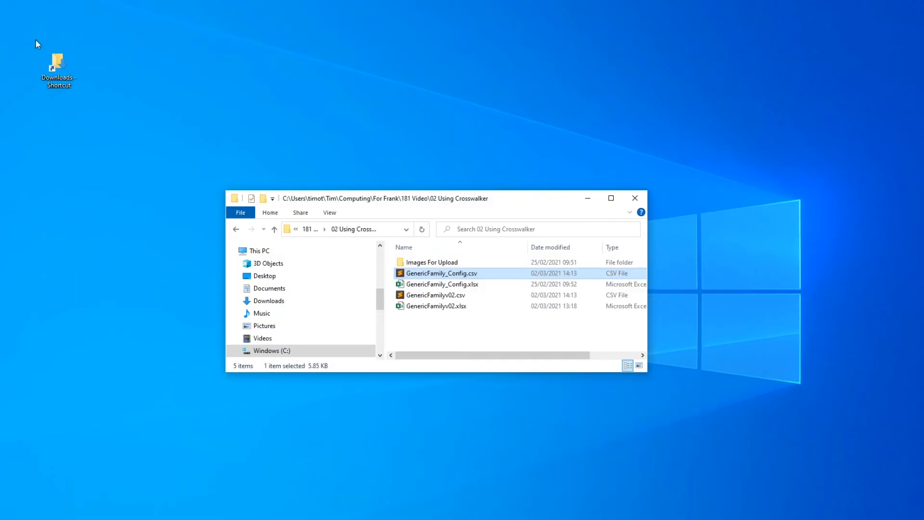
{"action": "left_click", "coordinate": [54, 59]}
{"action": "double_click", "coordinate": [56, 57]}
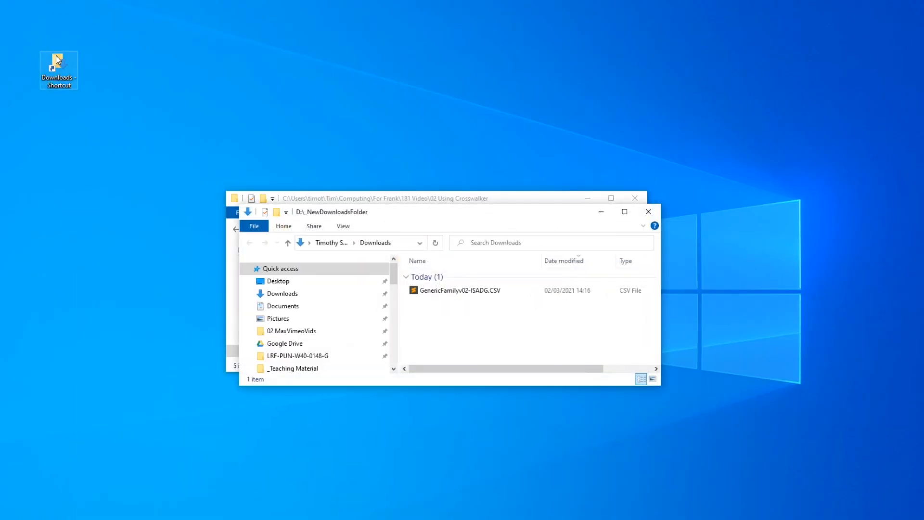
{"action": "left_click_drag", "start_coordinate": [363, 203], "coordinate": [701, 10]}
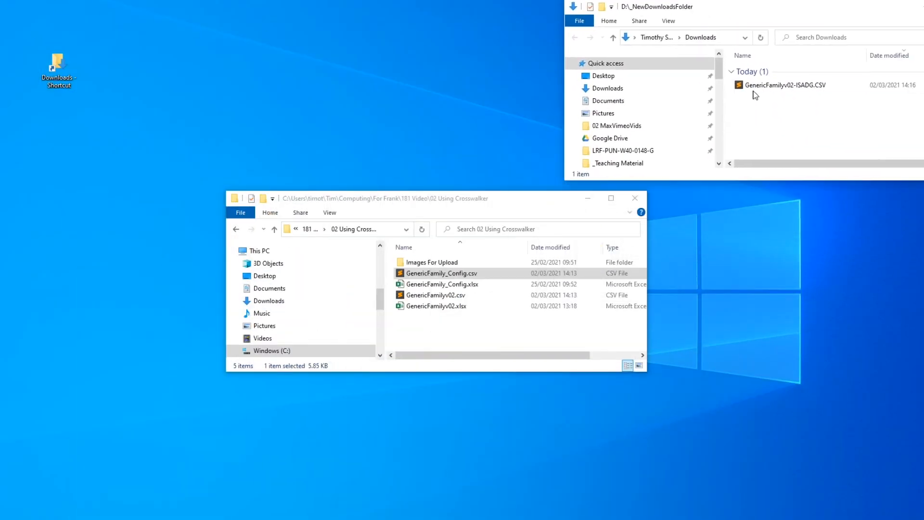
{"action": "left_click", "coordinate": [755, 91]}
{"action": "left_click_drag", "start_coordinate": [755, 91], "coordinate": [496, 334]}
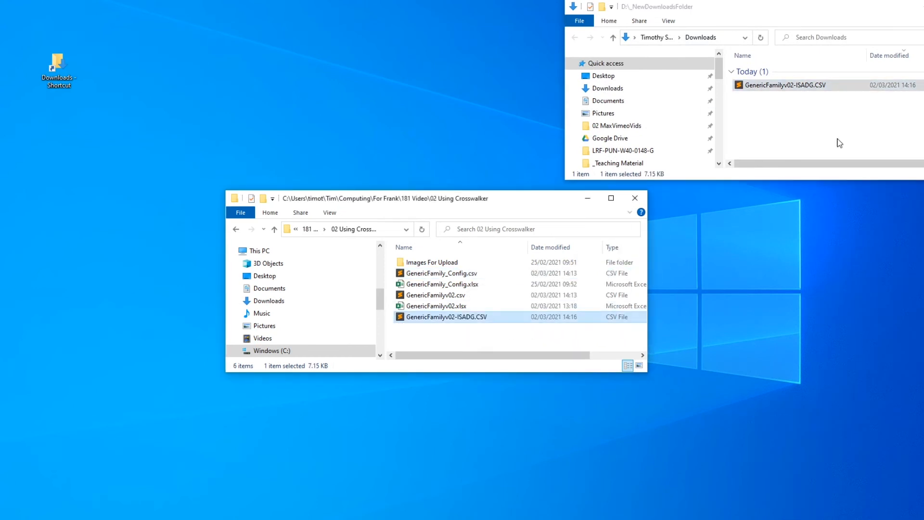
{"action": "left_click", "coordinate": [782, 184]}
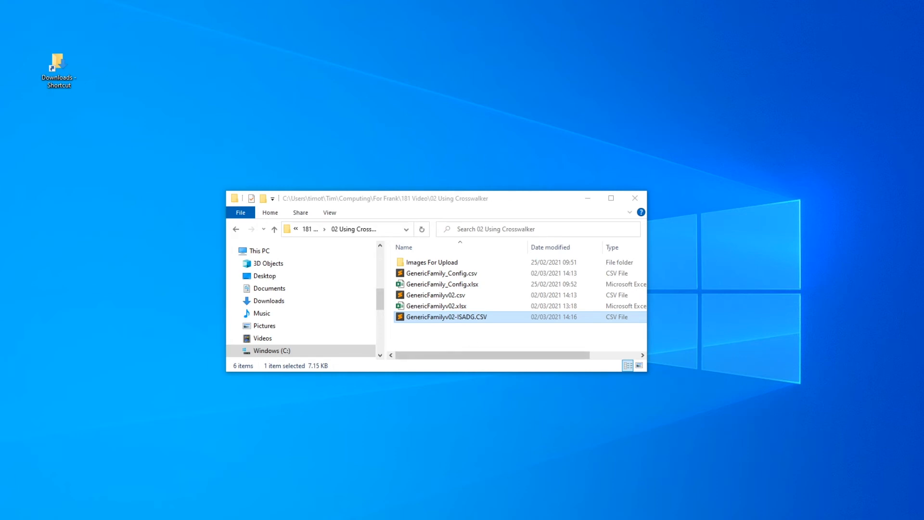
- Switch to the MobaXterm server session beside the file window and open the FamilyArchives folder under /usr/share/nginx/dryad_generic
{"action": "key", "text": "alt+Tab"}
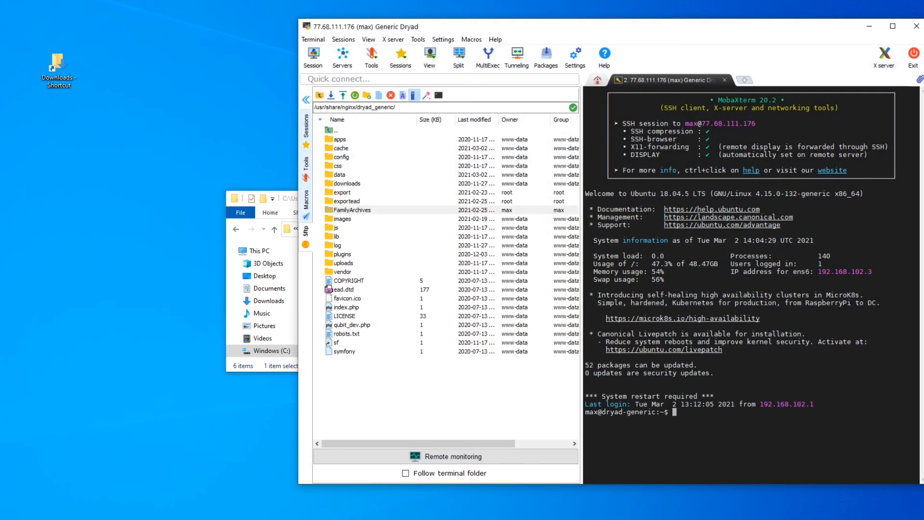
{"action": "left_click_drag", "start_coordinate": [465, 29], "coordinate": [636, 33]}
{"action": "left_click_drag", "start_coordinate": [377, 200], "coordinate": [155, 91]}
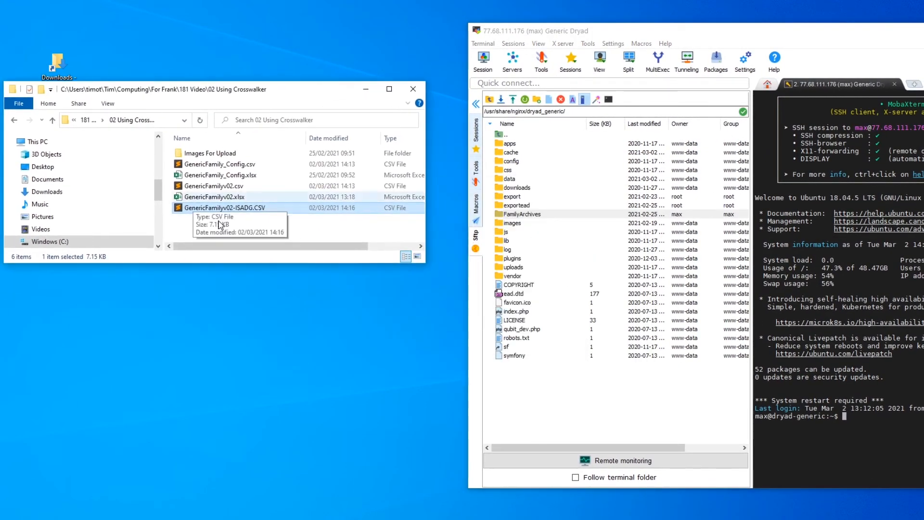
{"action": "double_click", "coordinate": [501, 215]}
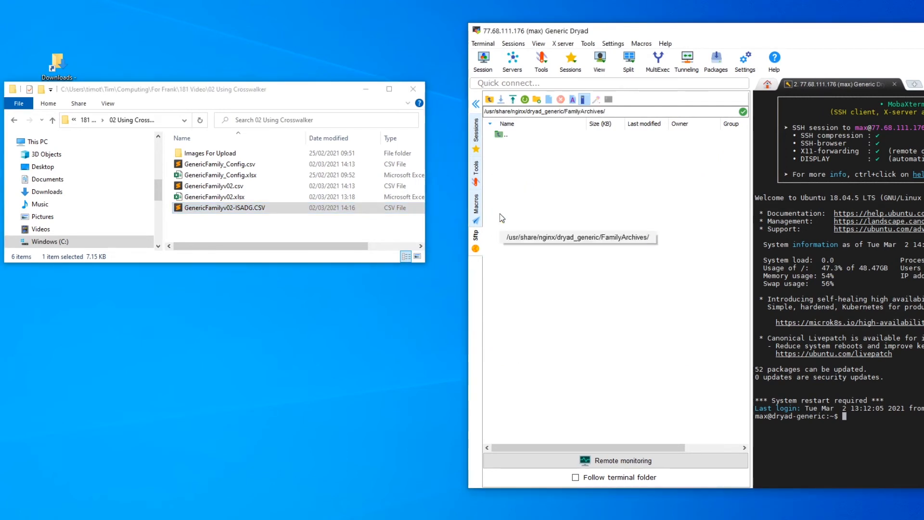
- Upload all images from the local Images For Upload folder to the server's FamilyArchives folder, then return to its parent folder and minimize the session
{"action": "double_click", "coordinate": [201, 154]}
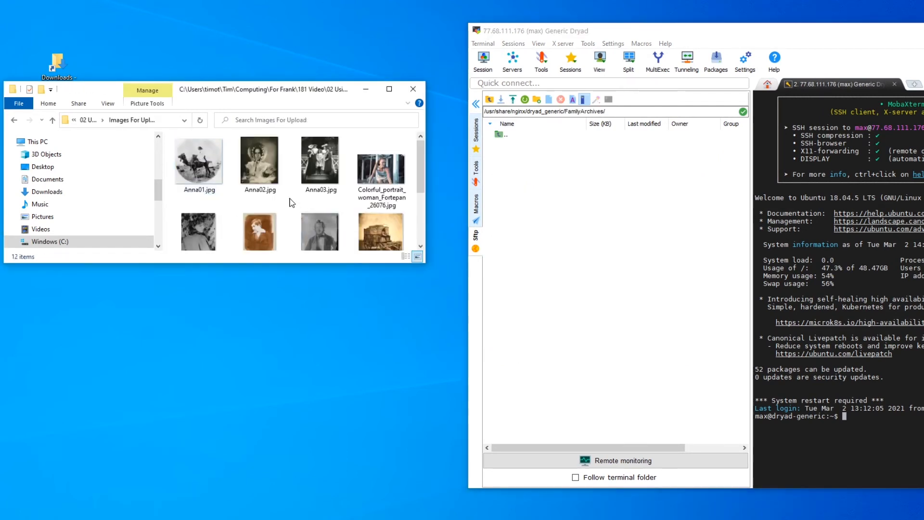
{"action": "key", "text": "ctrl+a"}
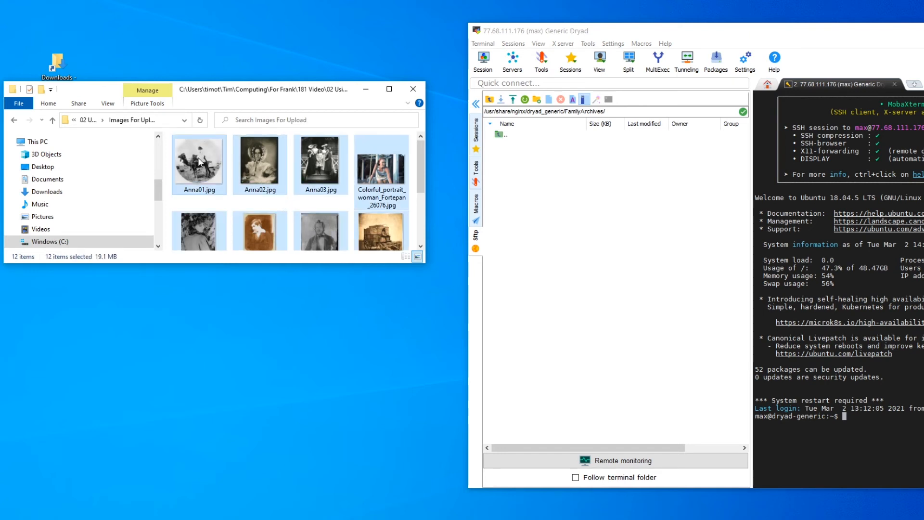
{"action": "left_click_drag", "start_coordinate": [200, 161], "coordinate": [558, 237]}
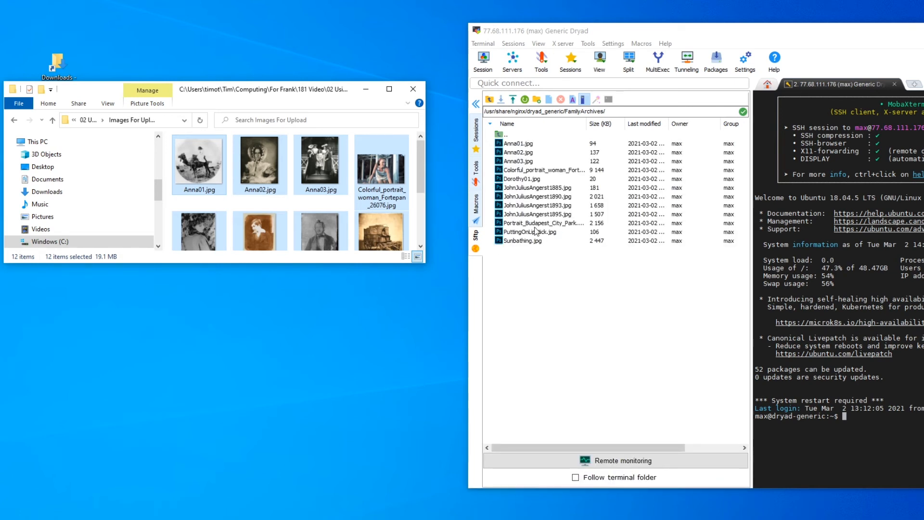
{"action": "left_click", "coordinate": [492, 100]}
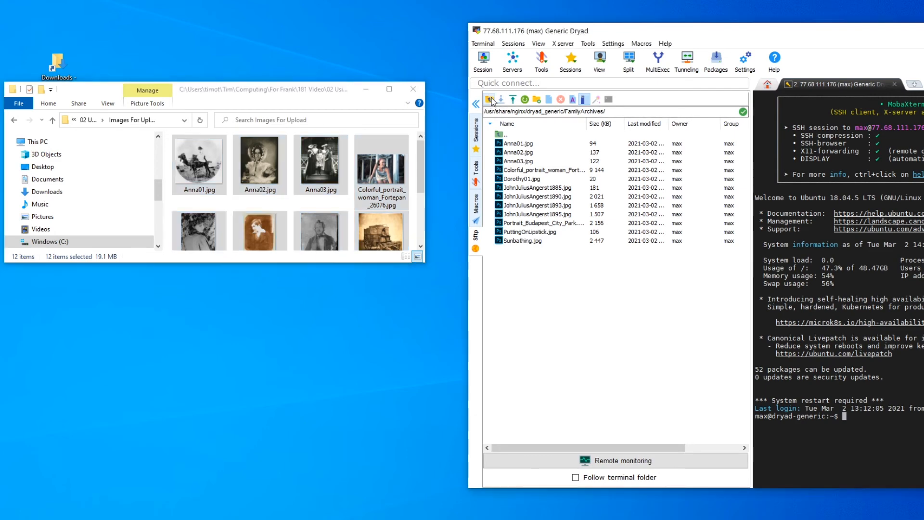
{"action": "left_click", "coordinate": [492, 100]}
{"action": "left_click_drag", "start_coordinate": [865, 60], "coordinate": [645, 62]}
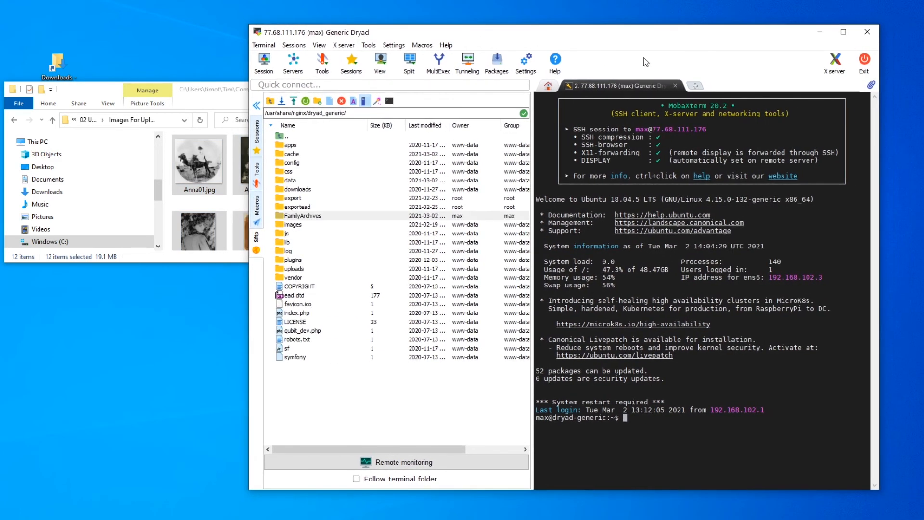
{"action": "left_click", "coordinate": [820, 32]}
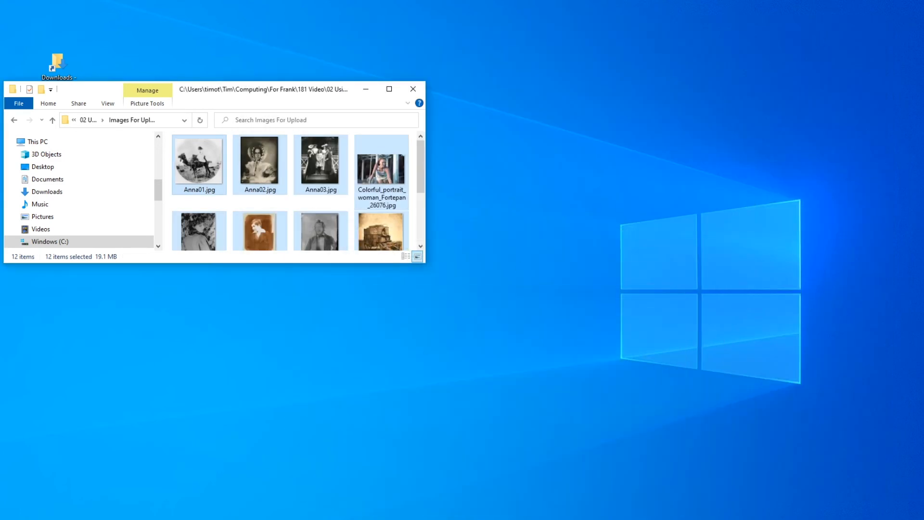
- Switch to the AtoM site in the browser and open its CSV import page
{"action": "key", "text": "alt+Tab"}
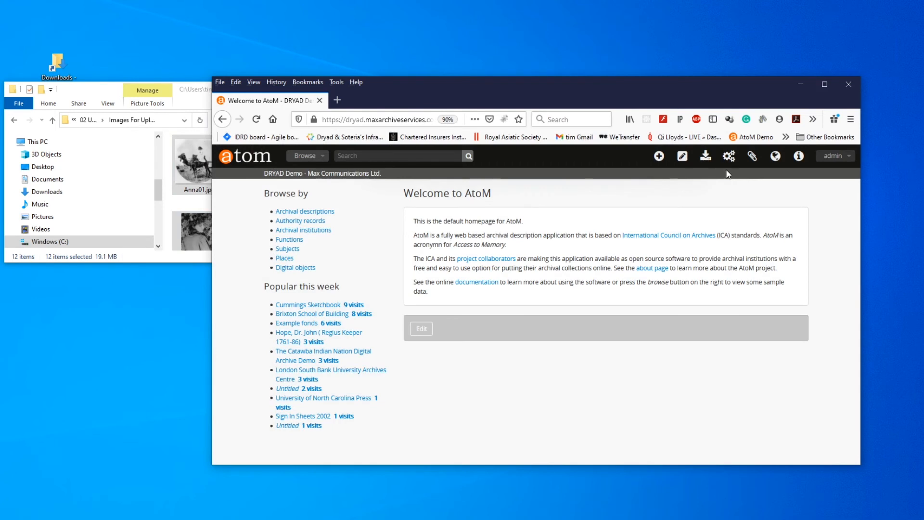
{"action": "left_click", "coordinate": [704, 159]}
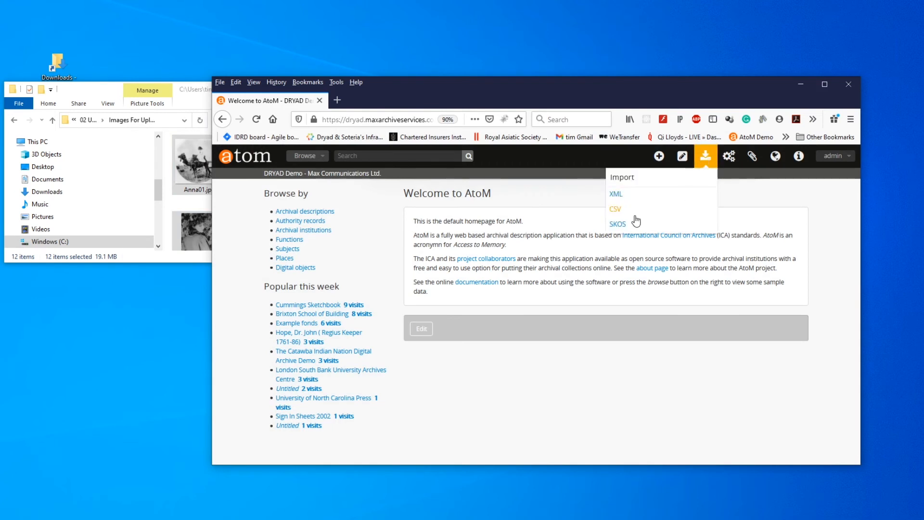
{"action": "left_click", "coordinate": [616, 210]}
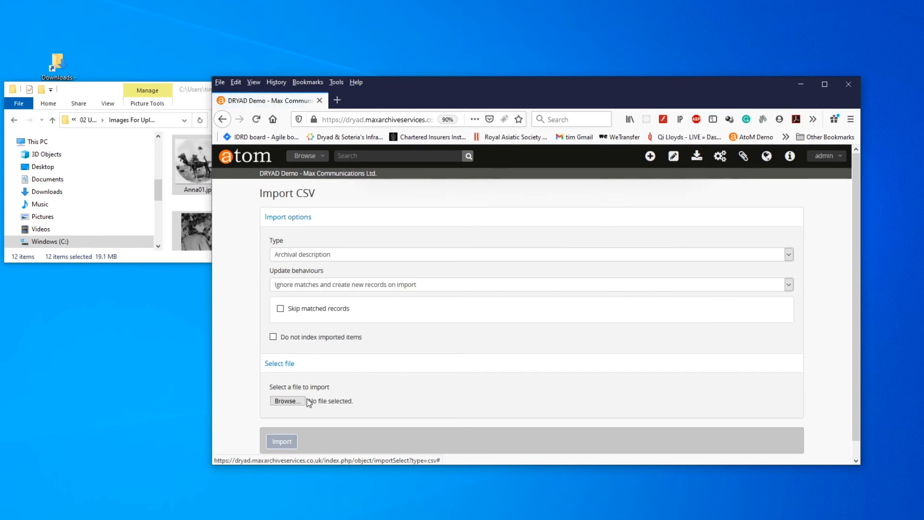
- Import GenericFamilyv02-ISADG.CSV as archival descriptions and open the import job's report
{"action": "left_click", "coordinate": [286, 401]}
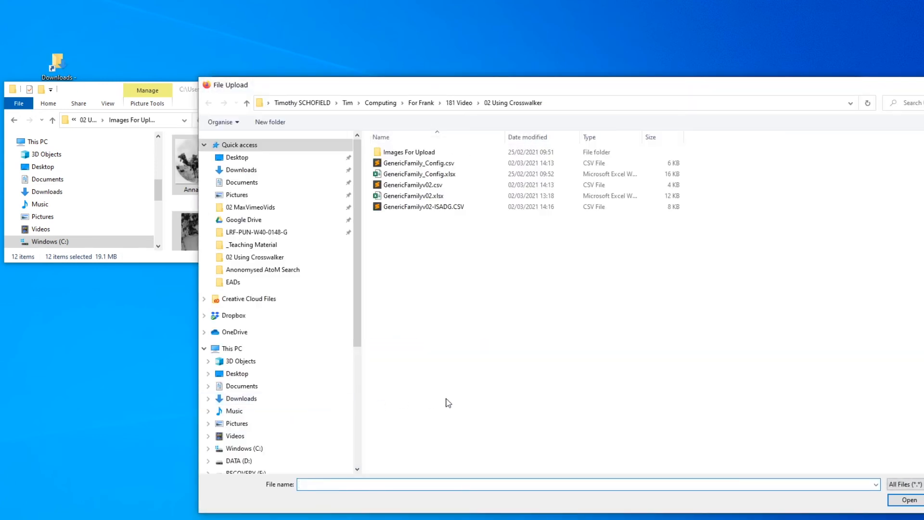
{"action": "left_click", "coordinate": [457, 207]}
{"action": "left_click", "coordinate": [908, 500]}
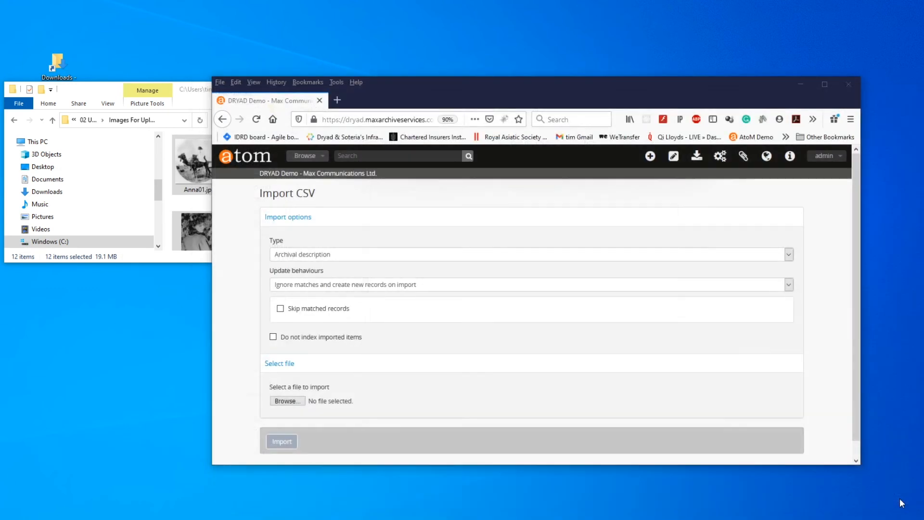
{"action": "left_click", "coordinate": [283, 441]}
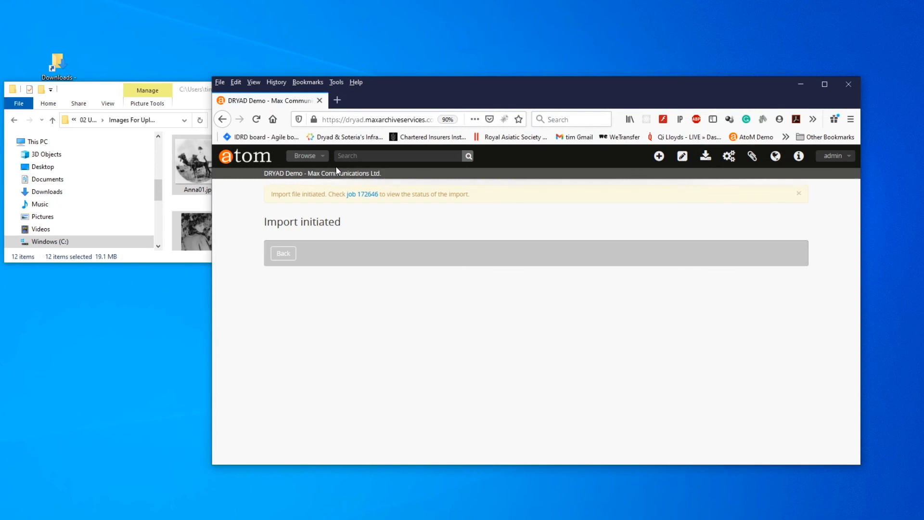
{"action": "left_click", "coordinate": [362, 195]}
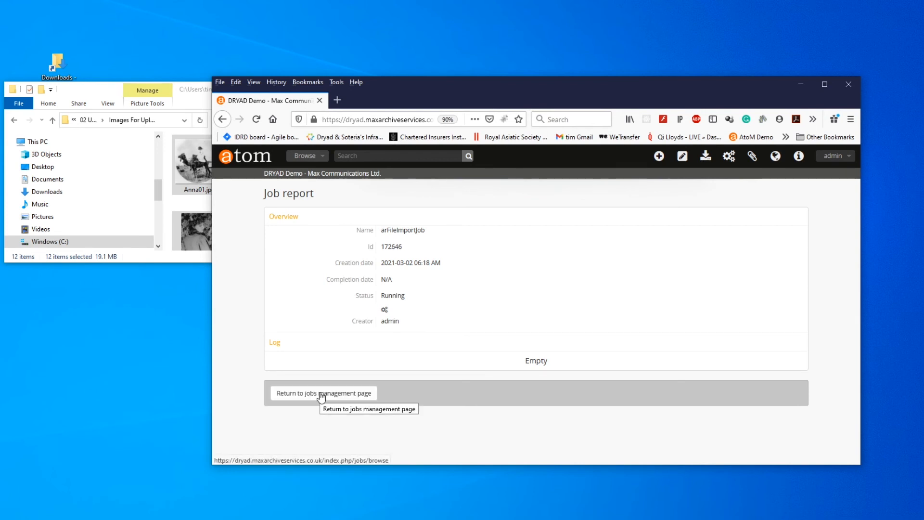
- Check the import job's full report from the jobs list, and open the imported AFA fonds from the archival descriptions
{"action": "left_click", "coordinate": [321, 393]}
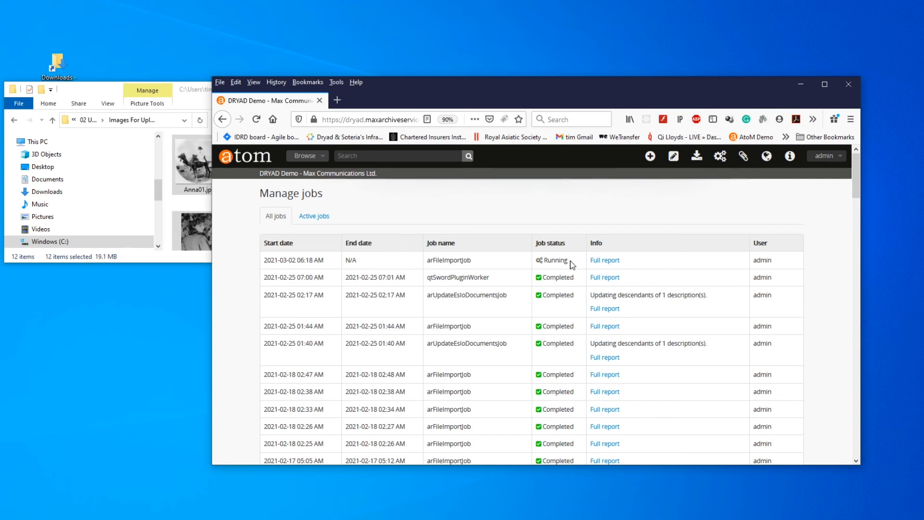
{"action": "left_click", "coordinate": [591, 260]}
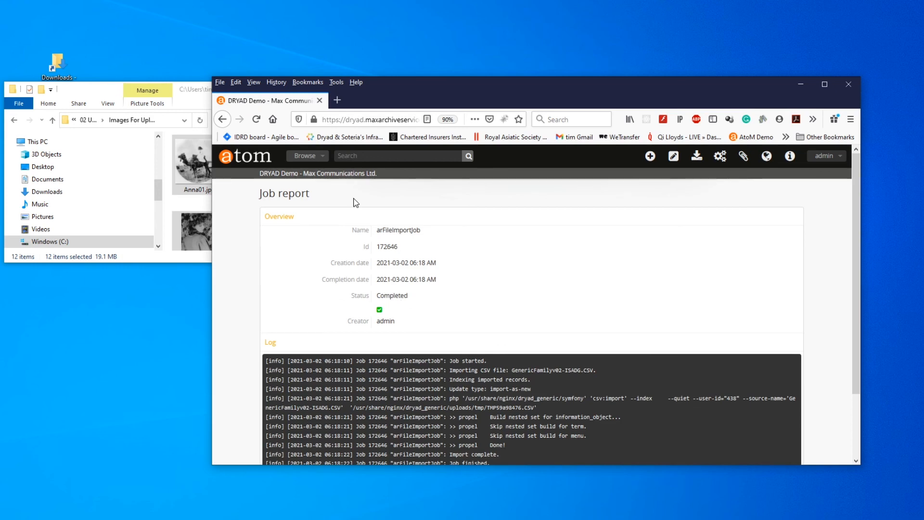
{"action": "left_click", "coordinate": [302, 156]}
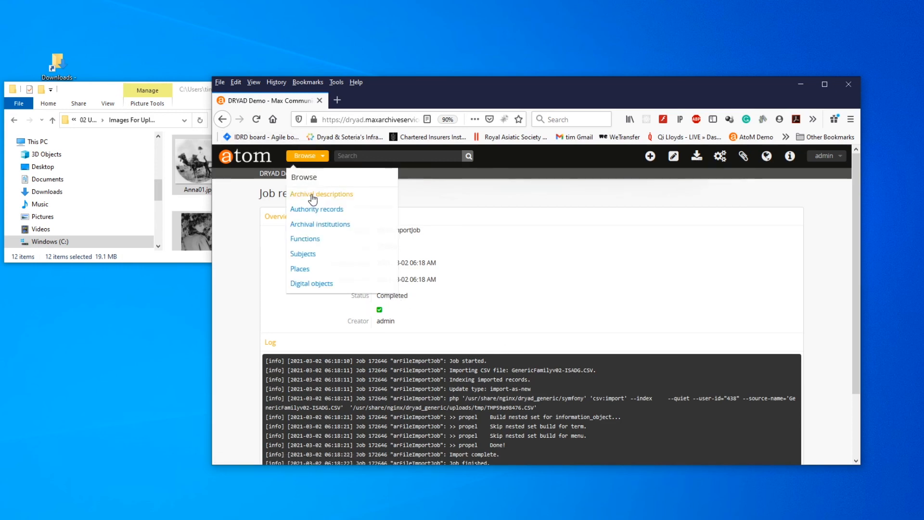
{"action": "left_click", "coordinate": [311, 194]}
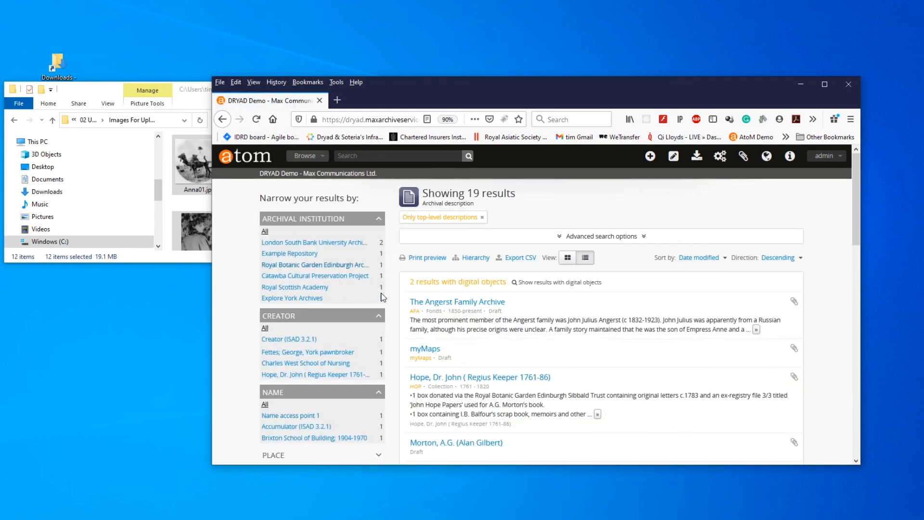
{"action": "left_click", "coordinate": [453, 303]}
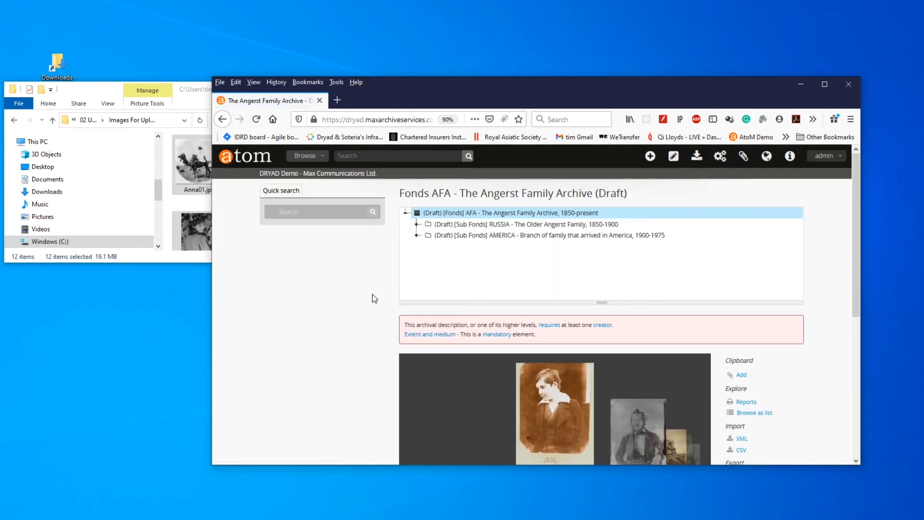
- Expand the RUSSIA sub-fonds and its JJA series in the hierarchy, and open item P01
{"action": "scroll", "coordinate": [350, 291], "scroll_direction": "down", "scroll_amount": 3}
{"action": "scroll", "coordinate": [351, 289], "scroll_direction": "up", "scroll_amount": 3}
{"action": "left_click", "coordinate": [416, 223]}
{"action": "left_click", "coordinate": [427, 236]}
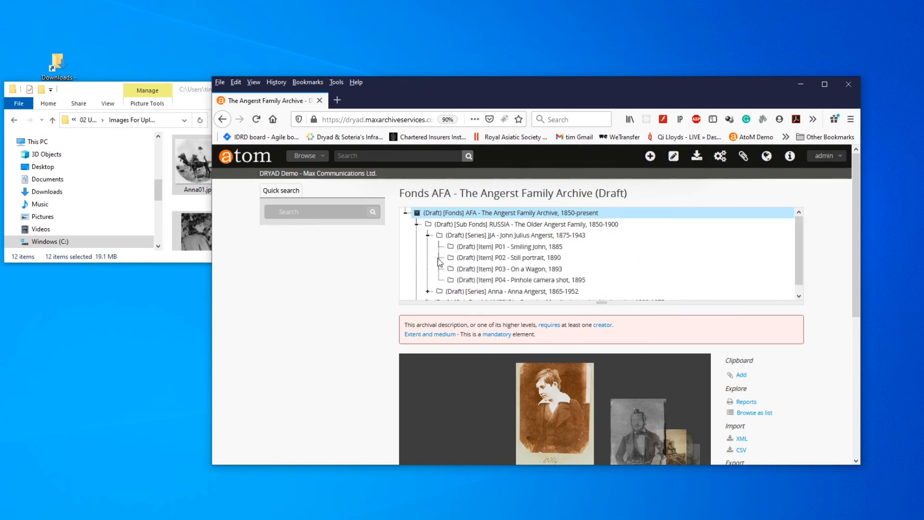
{"action": "left_click", "coordinate": [458, 248]}
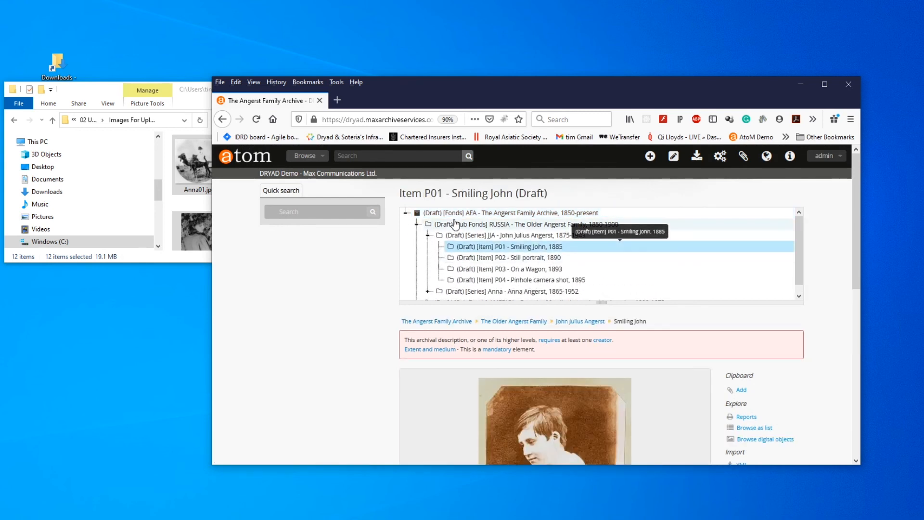
- Return to the AFA fonds record and browse its image carousel to the Pinhole camera shot
{"action": "left_click", "coordinate": [445, 212]}
{"action": "scroll", "coordinate": [356, 328], "scroll_direction": "down", "scroll_amount": 2}
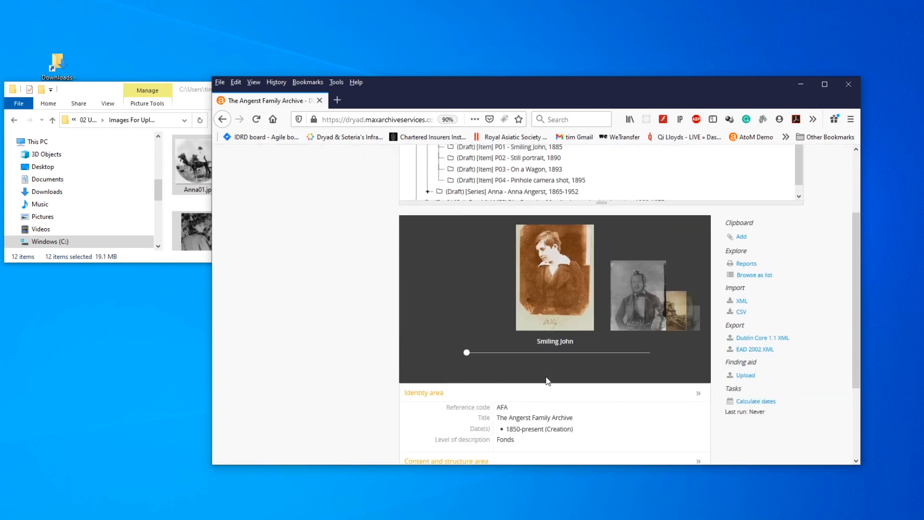
{"action": "left_click_drag", "start_coordinate": [466, 352], "coordinate": [523, 353]}
{"action": "scroll", "coordinate": [350, 303], "scroll_direction": "up", "scroll_amount": 1}
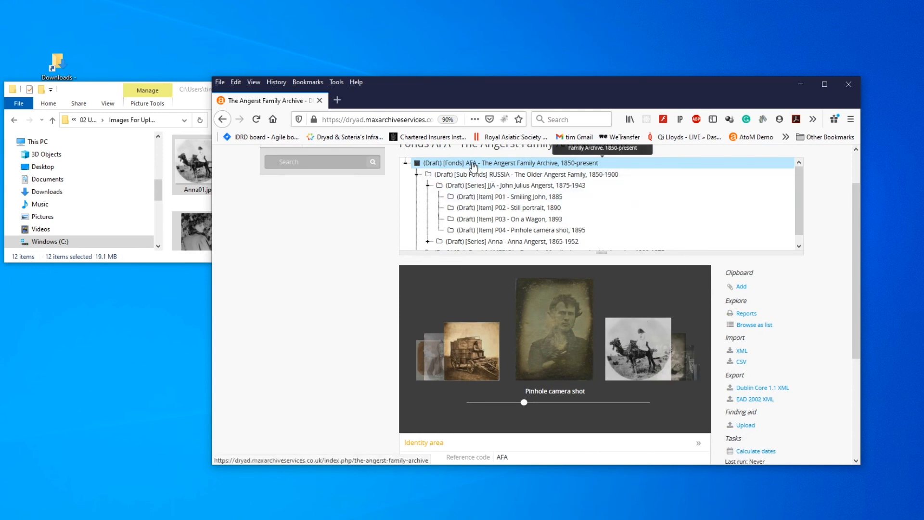
- Reload the AFA fonds record, expand its full Scope and content text, and highlight that field's label
{"action": "left_click", "coordinate": [473, 167]}
{"action": "scroll", "coordinate": [341, 324], "scroll_direction": "down", "scroll_amount": 3}
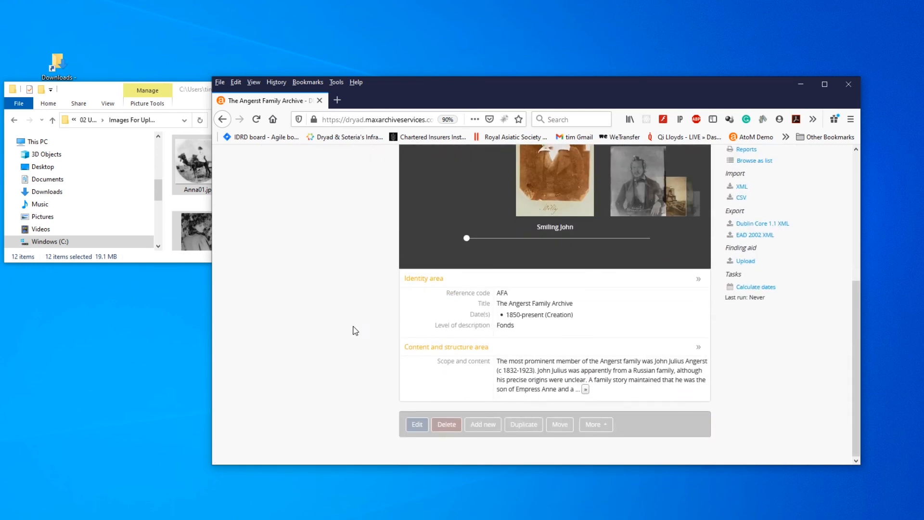
{"action": "left_click", "coordinate": [586, 390]}
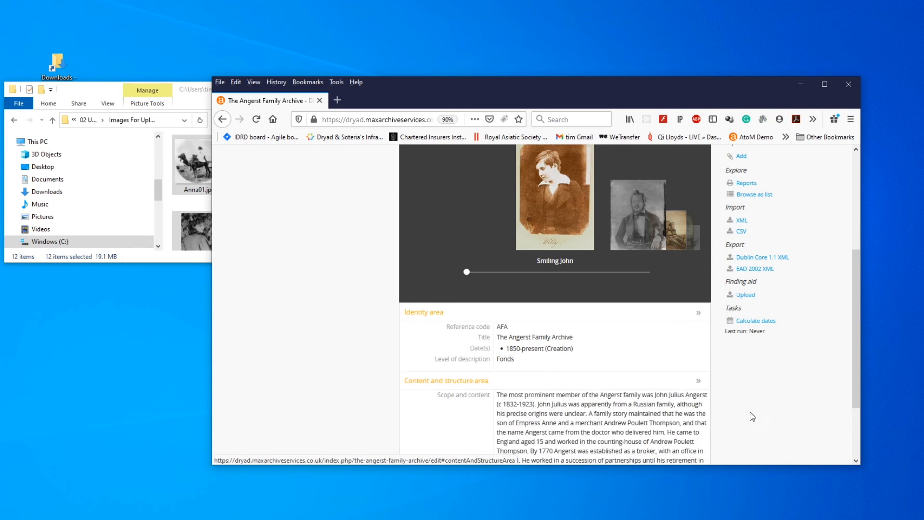
{"action": "scroll", "coordinate": [752, 403], "scroll_direction": "down", "scroll_amount": 3}
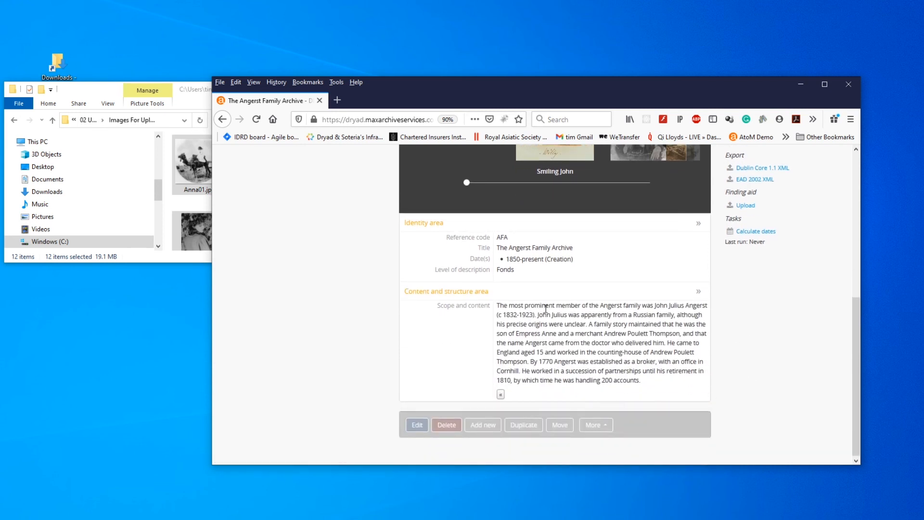
{"action": "left_click_drag", "start_coordinate": [438, 306], "coordinate": [494, 308]}
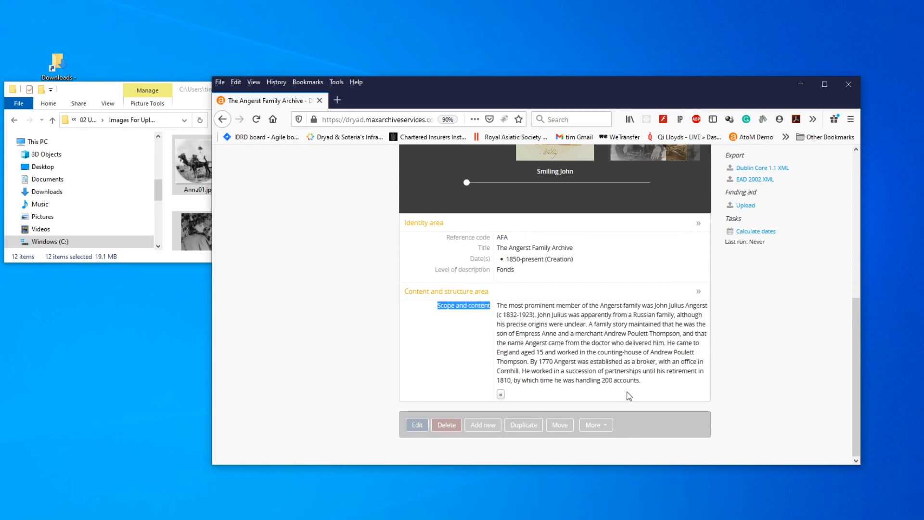
- Collapse the whole AFA fonds hierarchy and expand it again
{"action": "scroll", "coordinate": [653, 400], "scroll_direction": "up", "scroll_amount": 10}
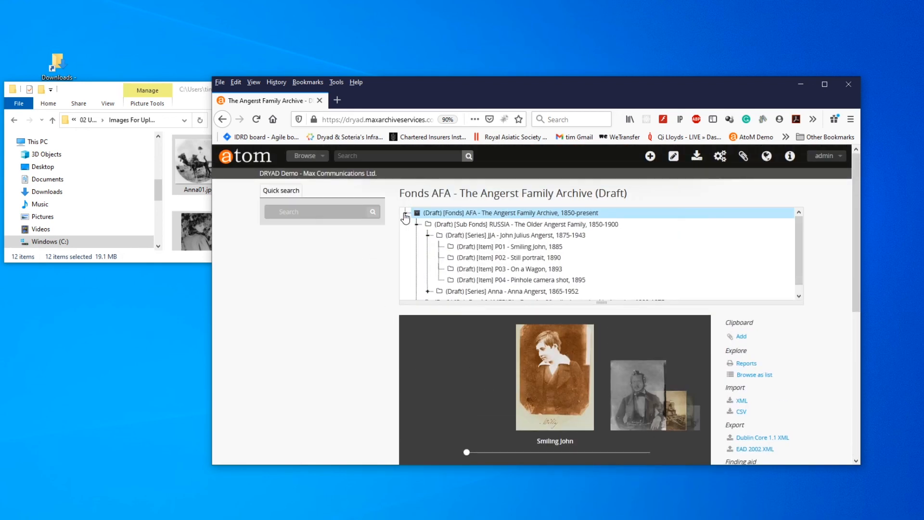
{"action": "left_click", "coordinate": [406, 214]}
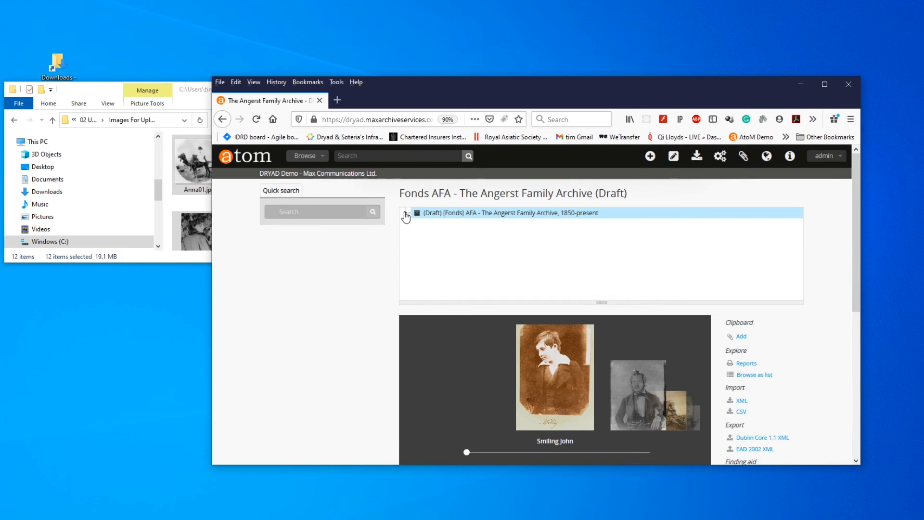
{"action": "left_click", "coordinate": [405, 214]}
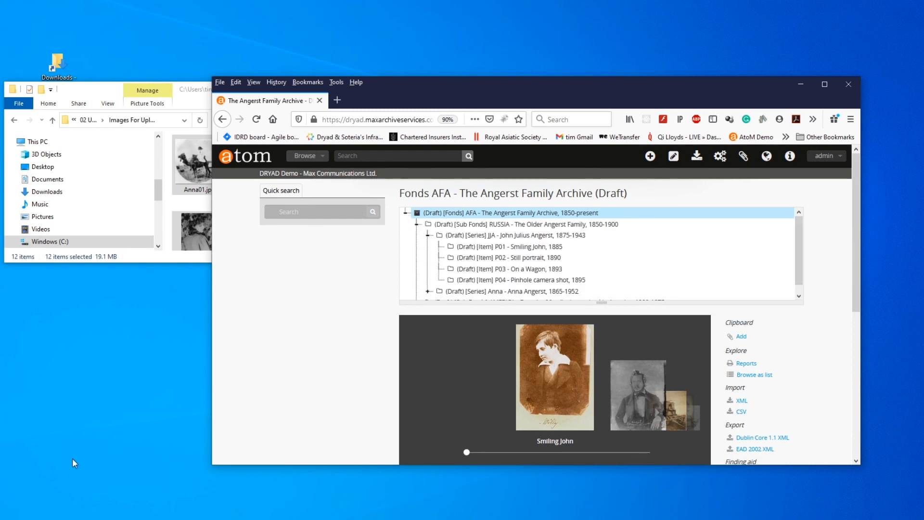